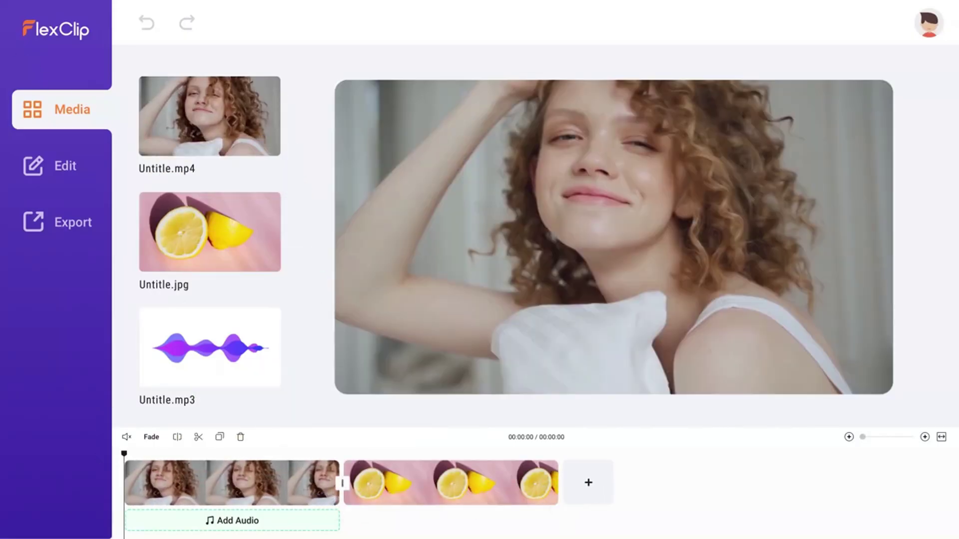
Step: Go to the FlexClip home page headlined 'Flexible Editing, Stunning Clips'
click(68, 165)
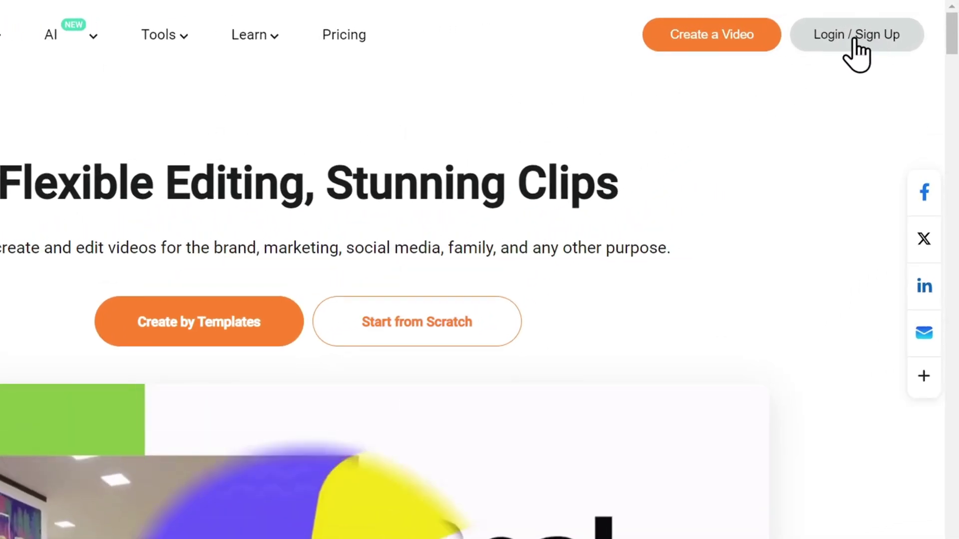
Step: Sign in to FlexClip and open the Fashion & Beauty video templates
click(855, 41)
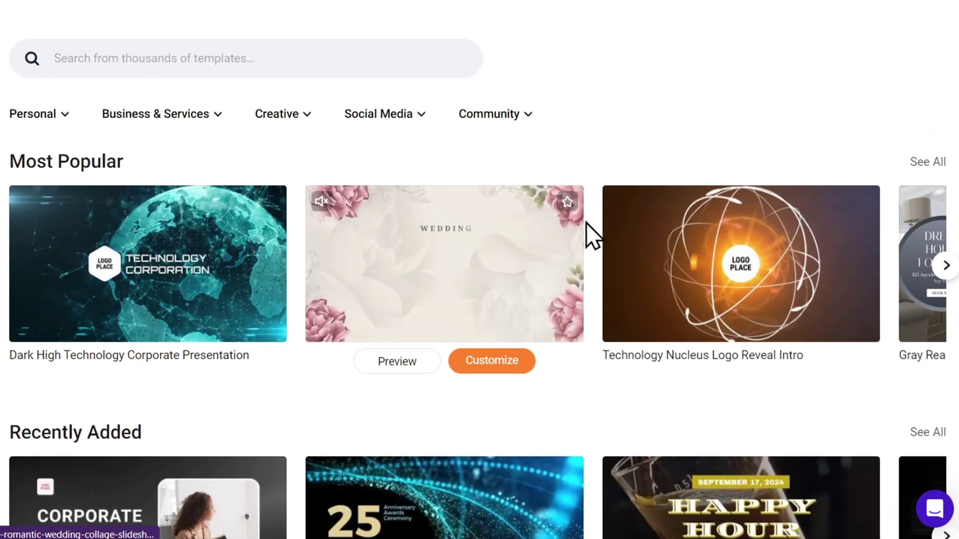
scroll(276, 96, down, 2)
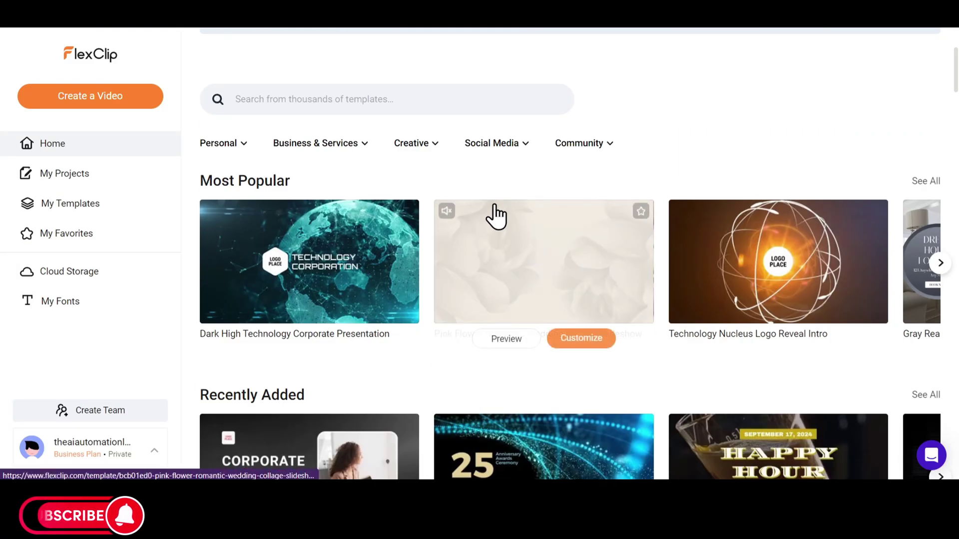
mouse_move(335, 150)
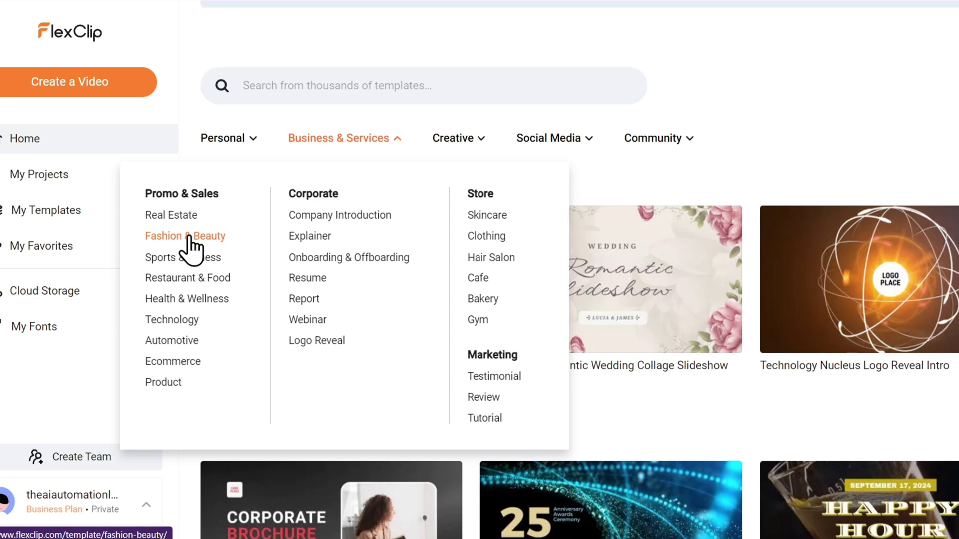
click(189, 237)
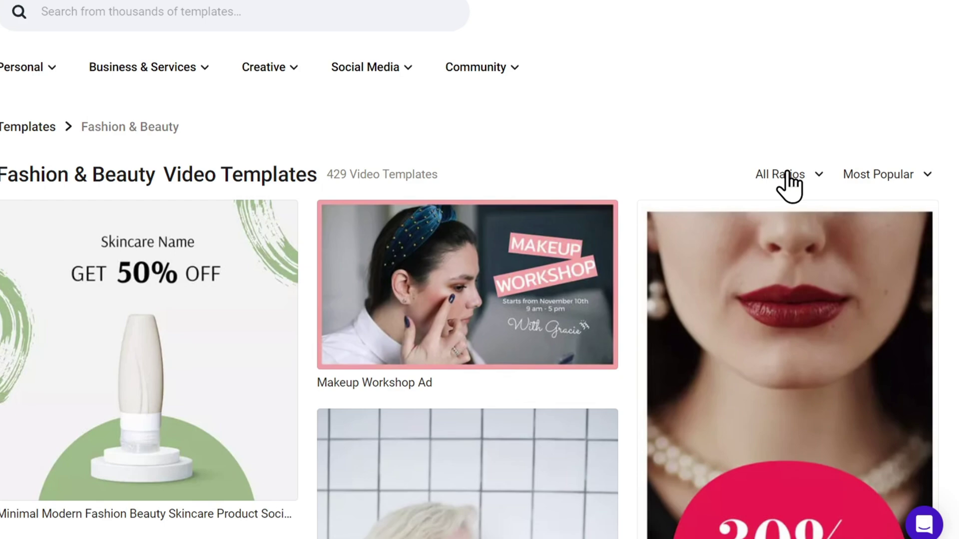
Step: Filter the Fashion & Beauty templates to Landscape, leaving 336 templates
click(787, 174)
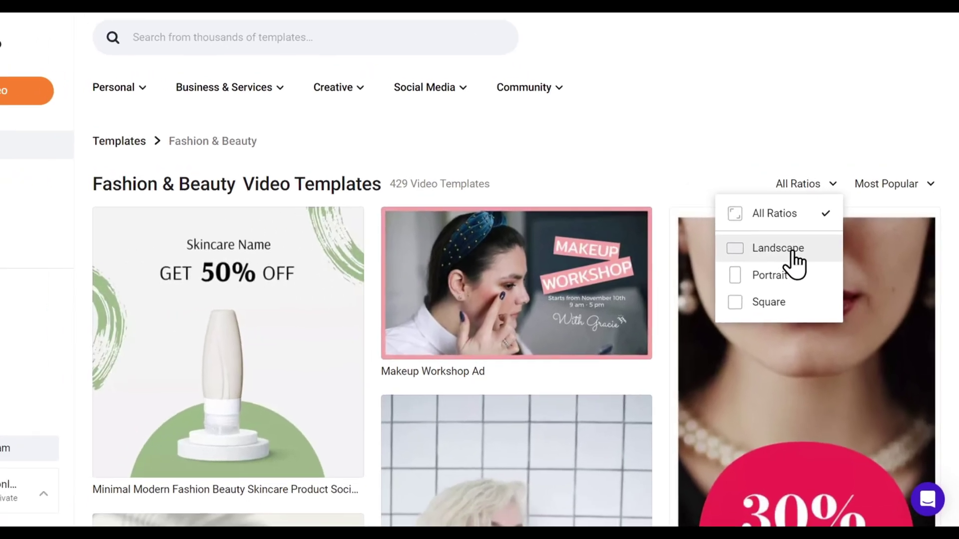
click(753, 246)
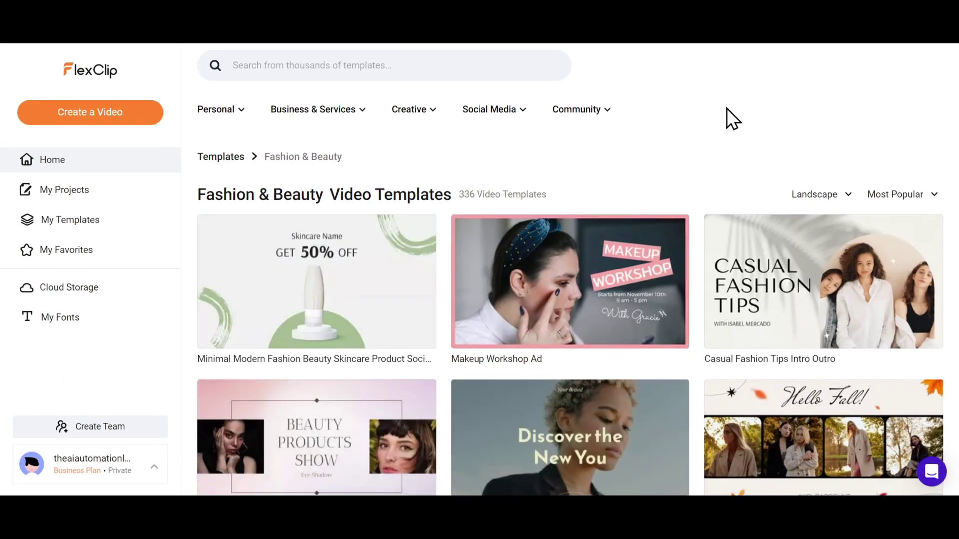
scroll(706, 178, down, 3)
Step: Customize the Summer Collection template and place a green-screen clip on the BACK TO THE 90S scene
scroll(577, 235, down, 3)
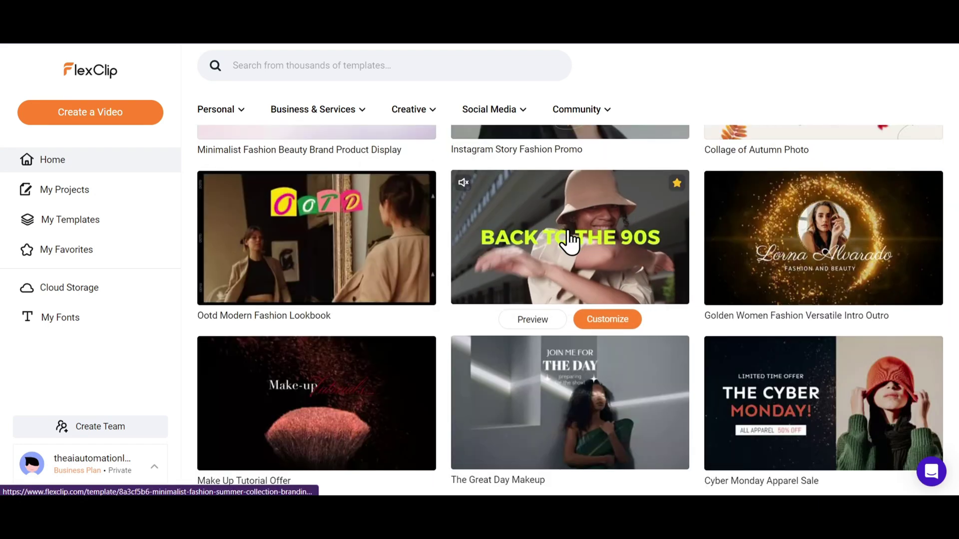
click(618, 322)
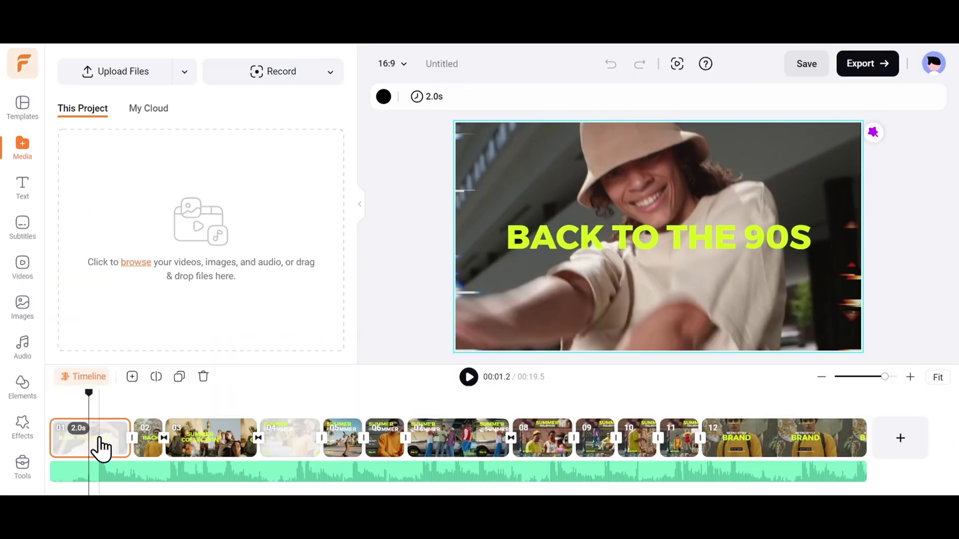
click(646, 244)
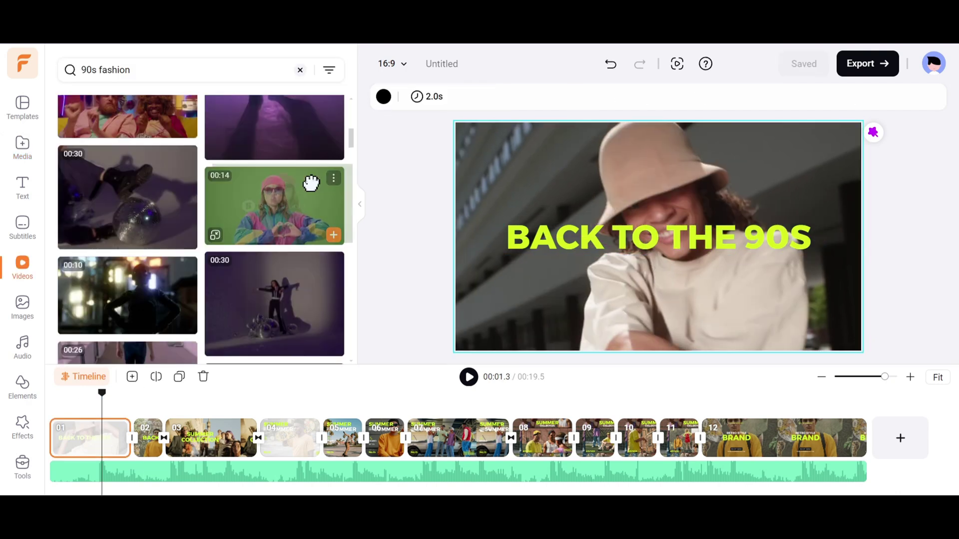
drag(311, 184, 473, 188)
drag(547, 189, 563, 206)
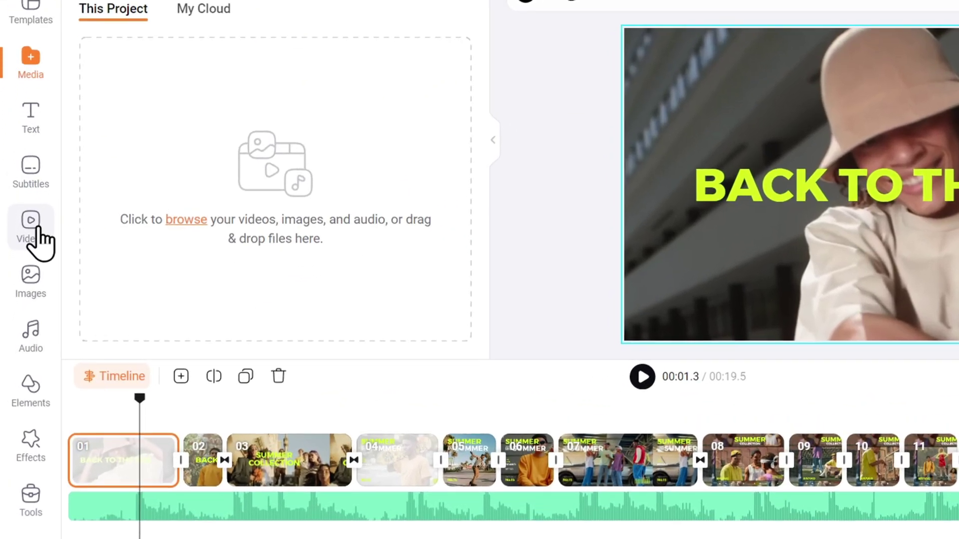
Step: Set a '90s fashion' stock clip as the first scene's background and preview it
click(38, 230)
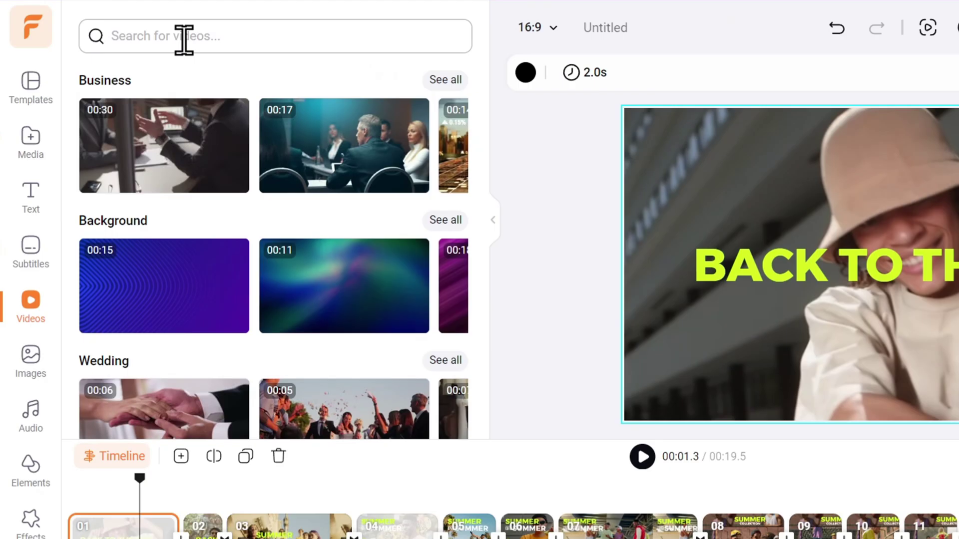
click(184, 36)
text(90s fashion)
key(Return)
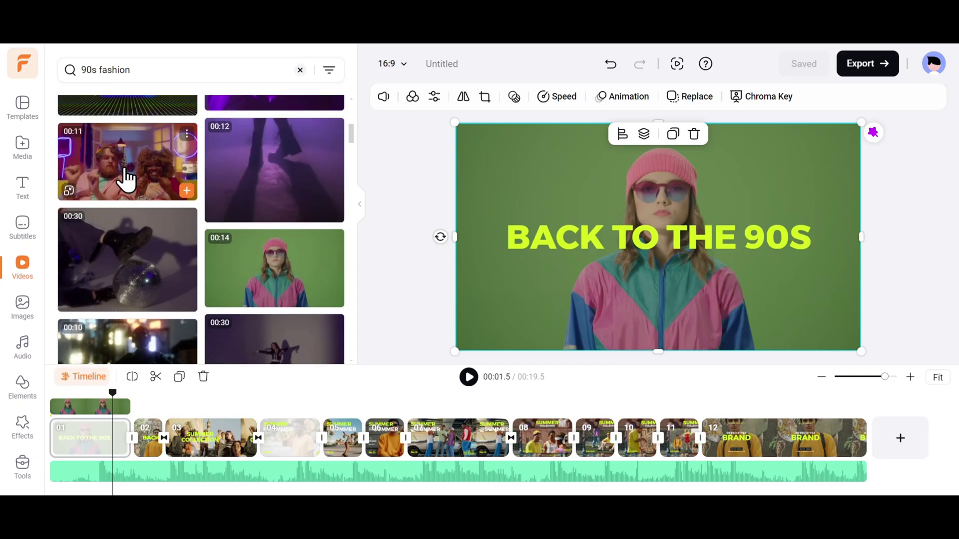
drag(128, 179, 647, 219)
click(468, 379)
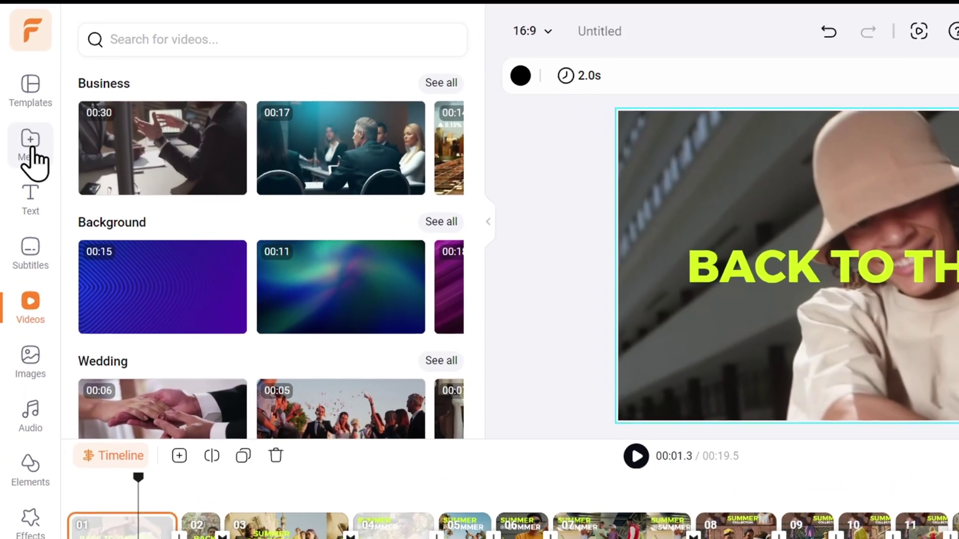
Step: Return to the project media and select the final scene's RETRO STYLE BRAND title group
click(28, 140)
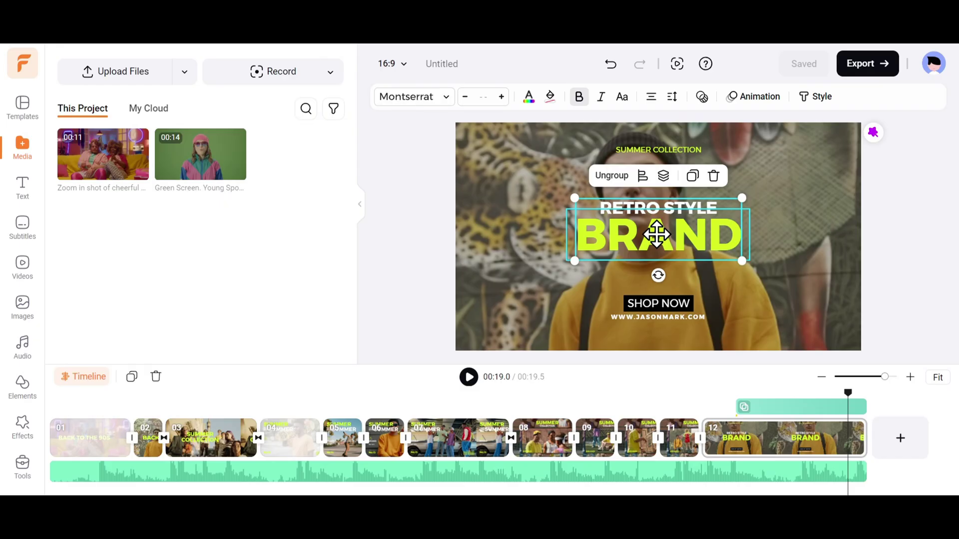
click(226, 84)
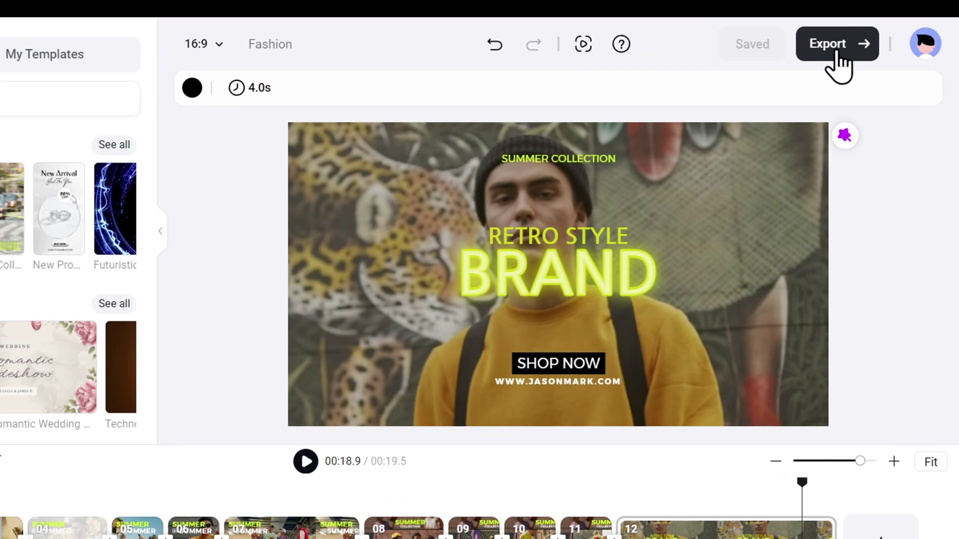
Step: Export the Fashion video in 1080p
click(839, 55)
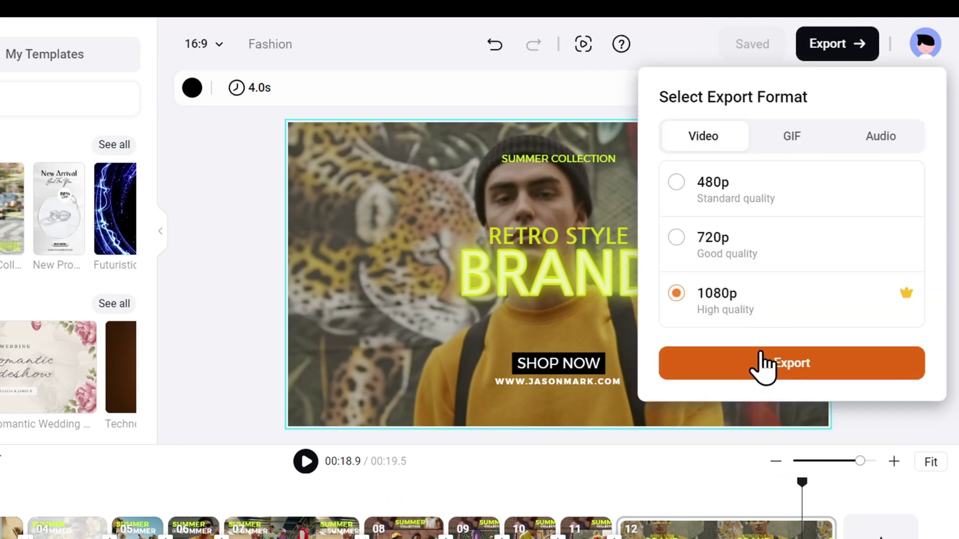
click(792, 365)
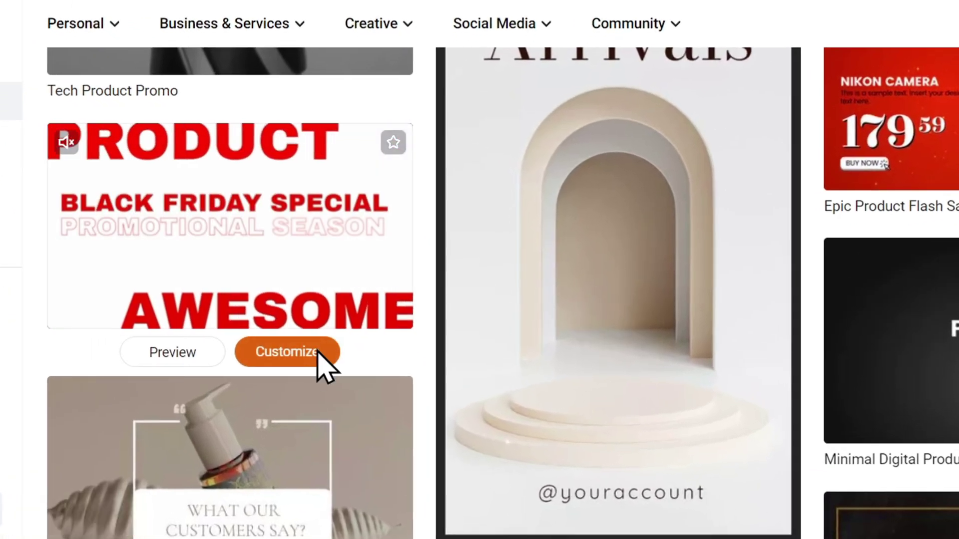
Step: Customize the Black Friday Special template and select its headphones, camera and phone product images
click(287, 351)
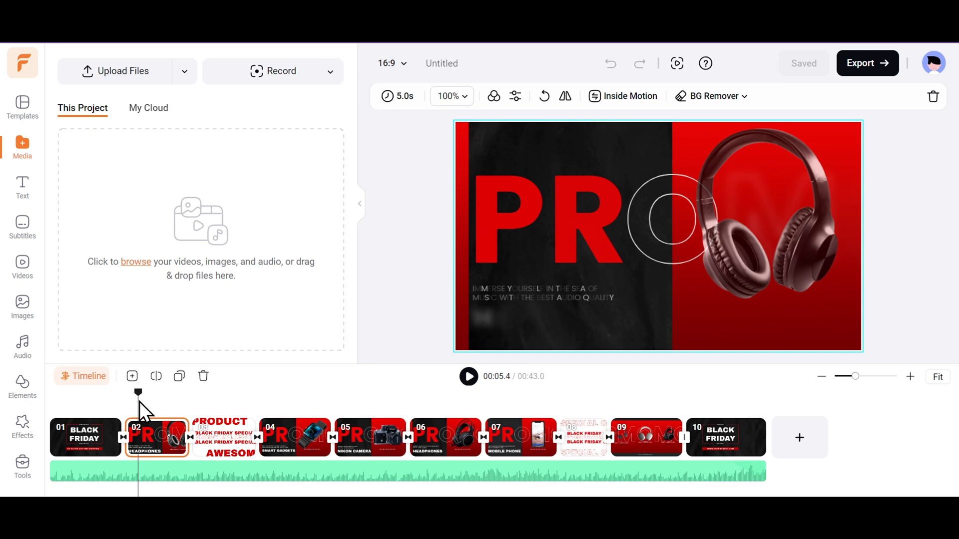
click(786, 265)
click(458, 435)
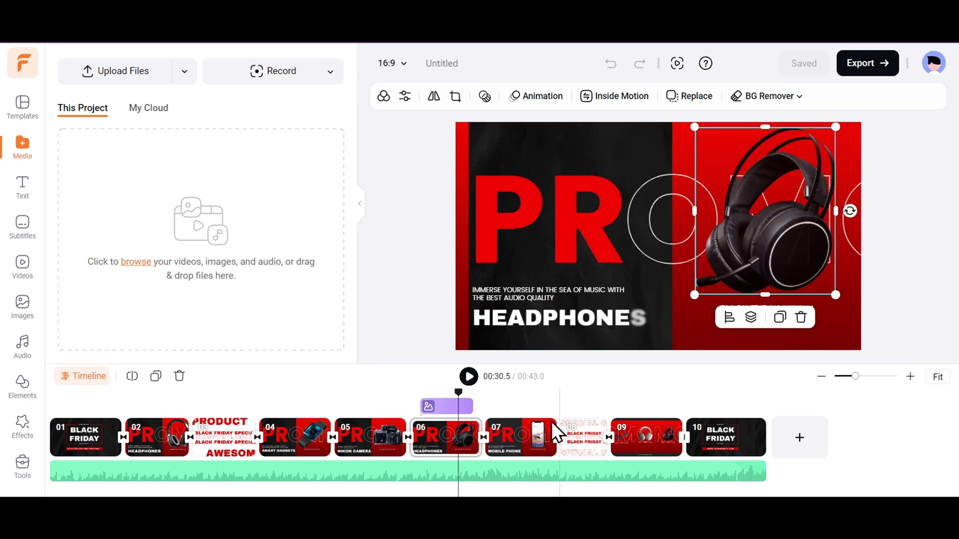
click(355, 447)
click(775, 250)
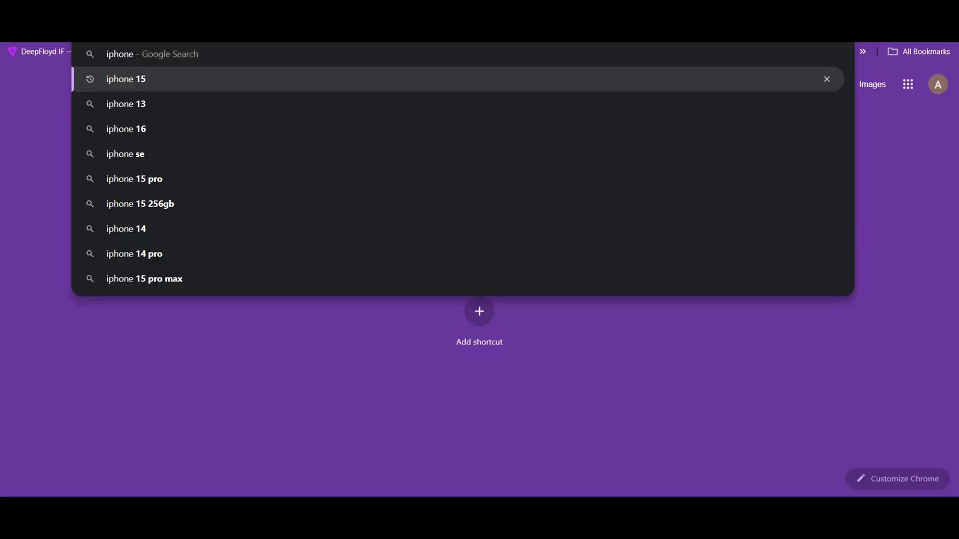
Step: Find an 'iphone 15 pro max' image filtered by usage rights and save it as iPhone-15-Pro-colours.jpg
key(Down)
key(Down)
key(Down)
key(Down)
key(Down)
key(Down)
key(Down)
key(Down)
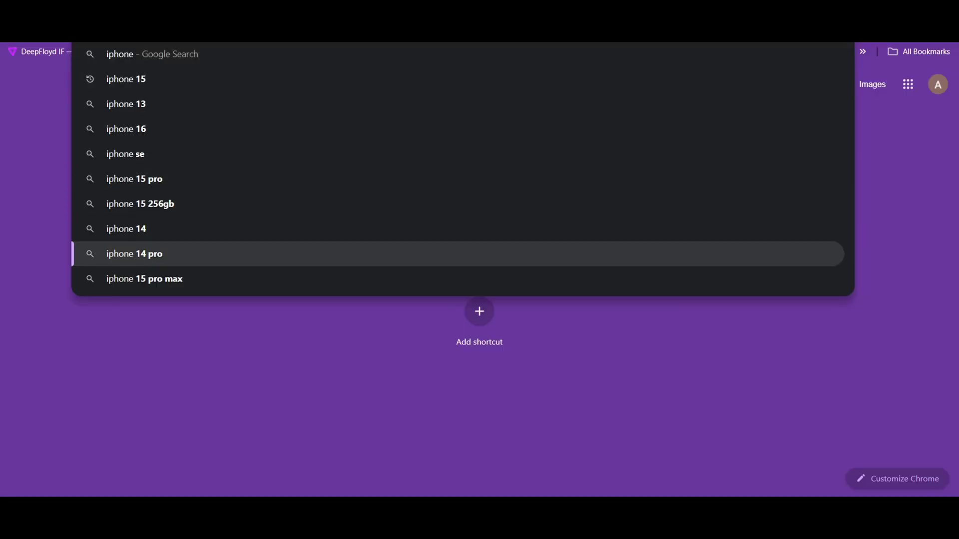
key(Escape)
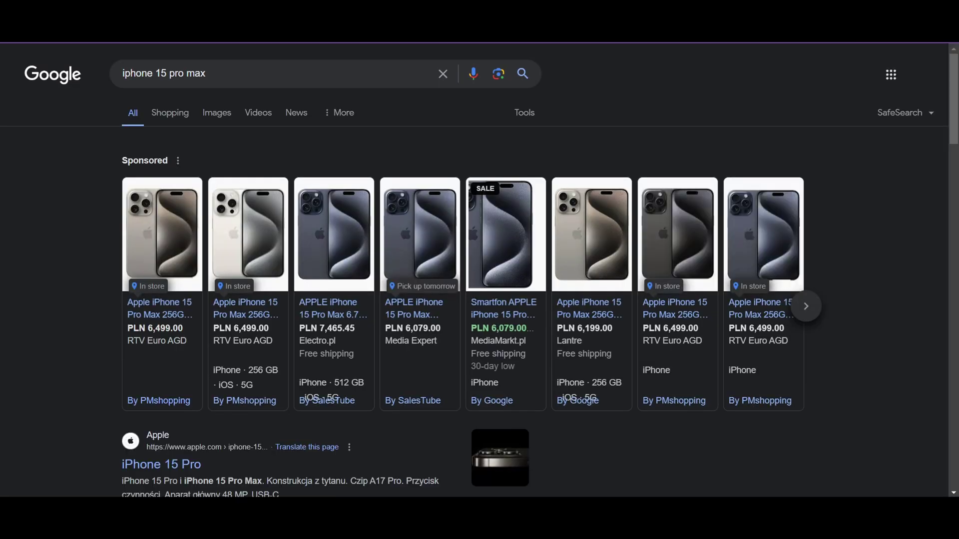
click(265, 66)
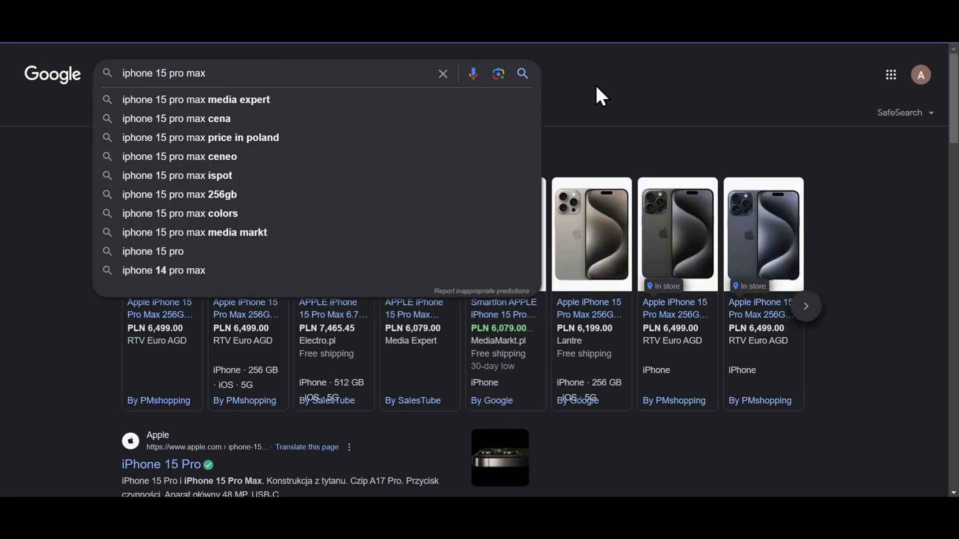
click(633, 68)
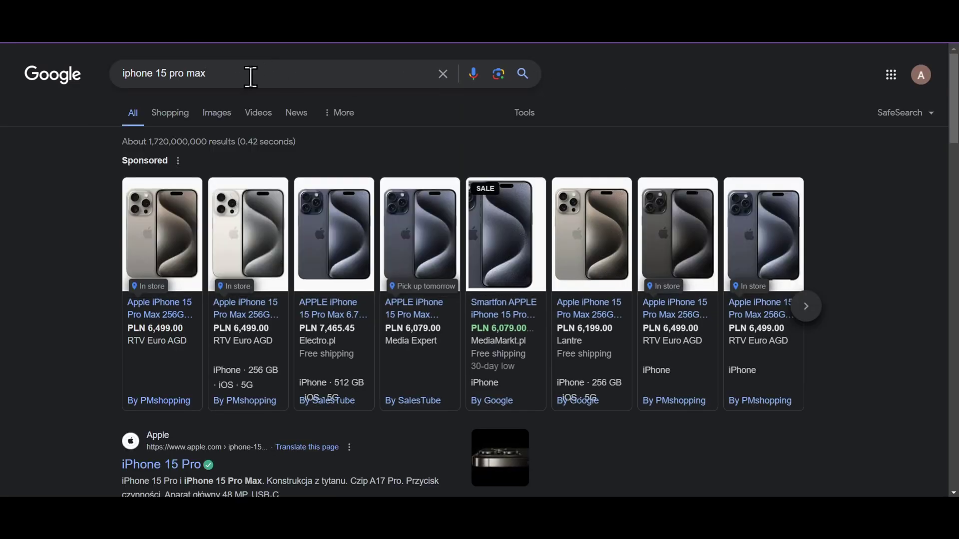
click(216, 113)
click(510, 112)
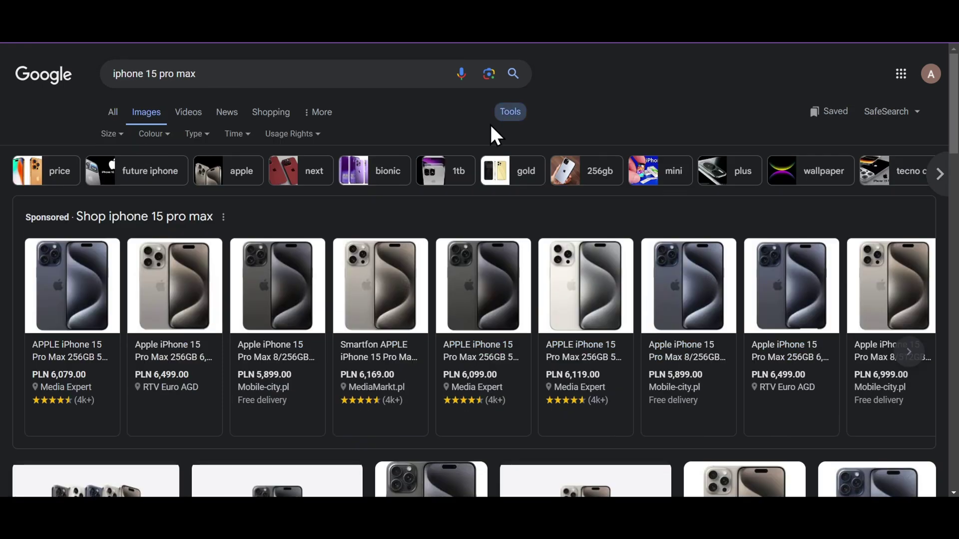
click(295, 142)
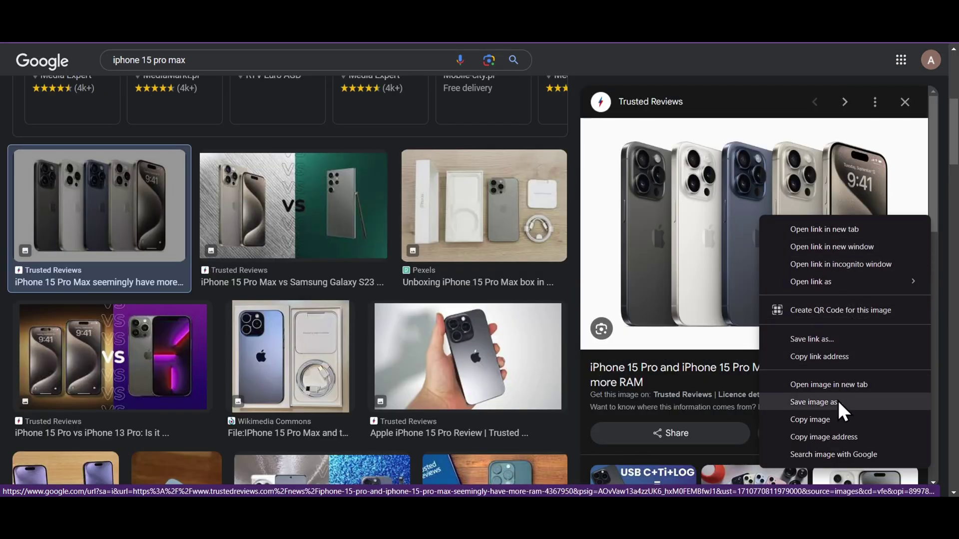
click(839, 404)
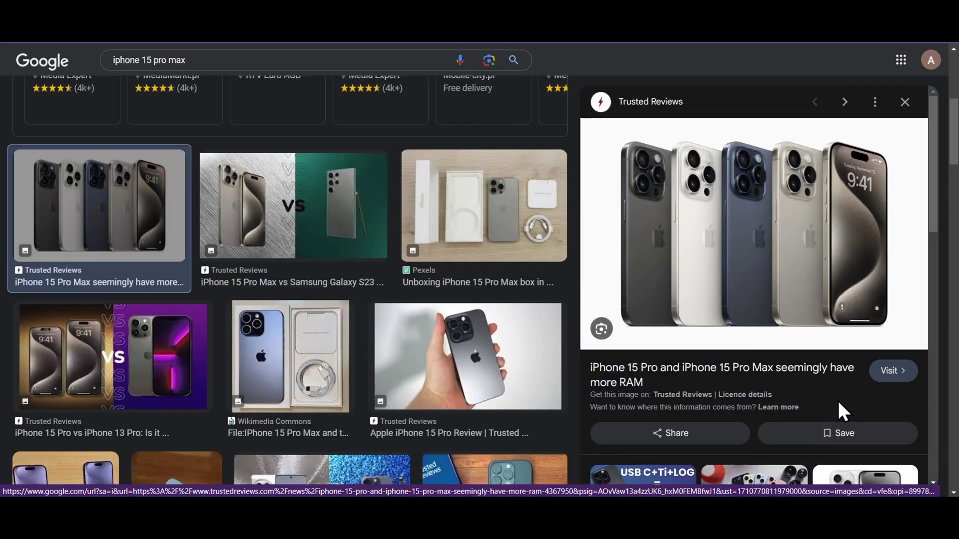
text(.jpg)
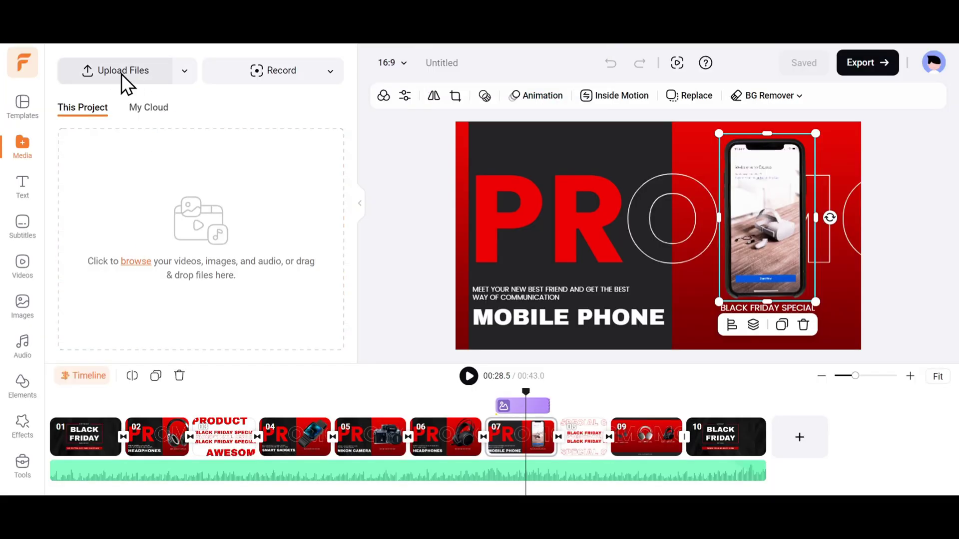
Step: Upload the saved iPhone image and resize it onto the MOBILE PHONE scene
click(123, 82)
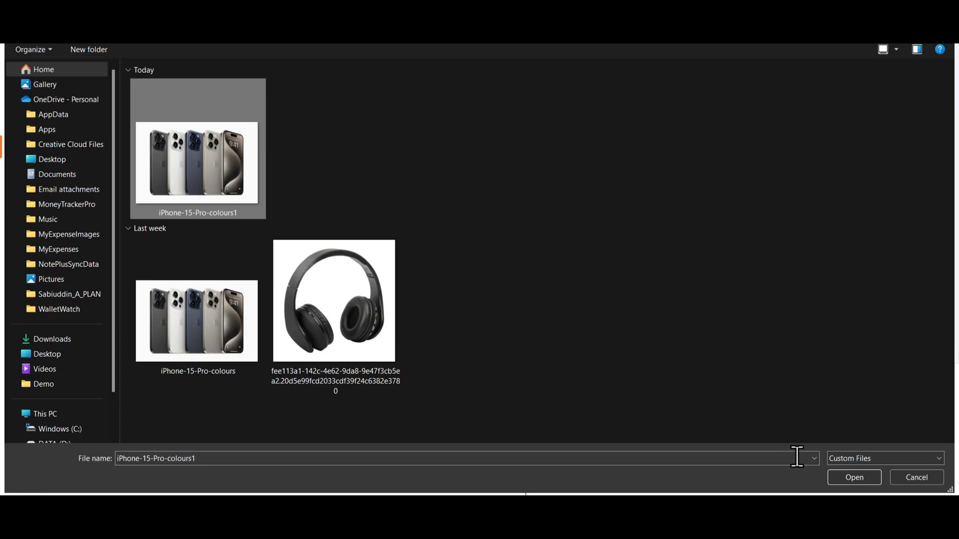
click(852, 473)
drag(106, 152, 730, 216)
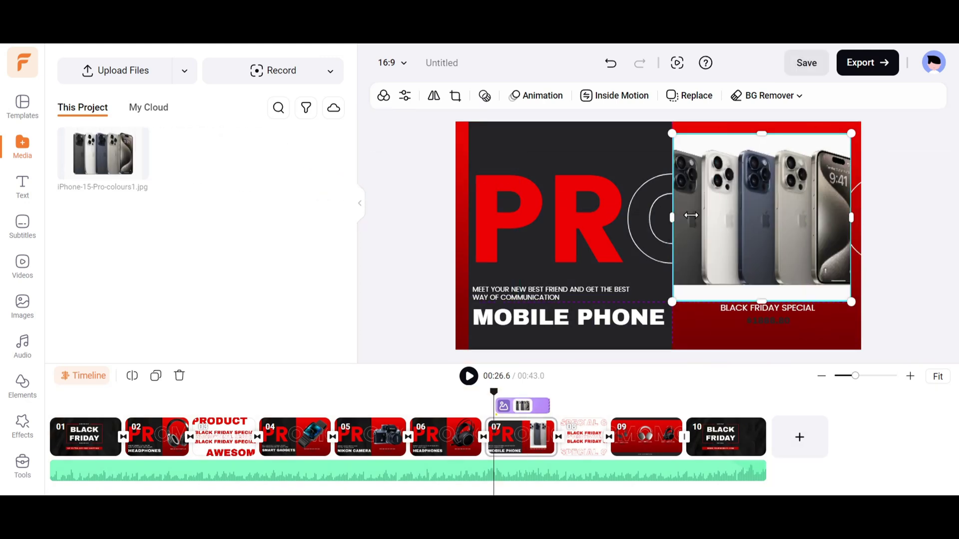
drag(691, 215, 648, 216)
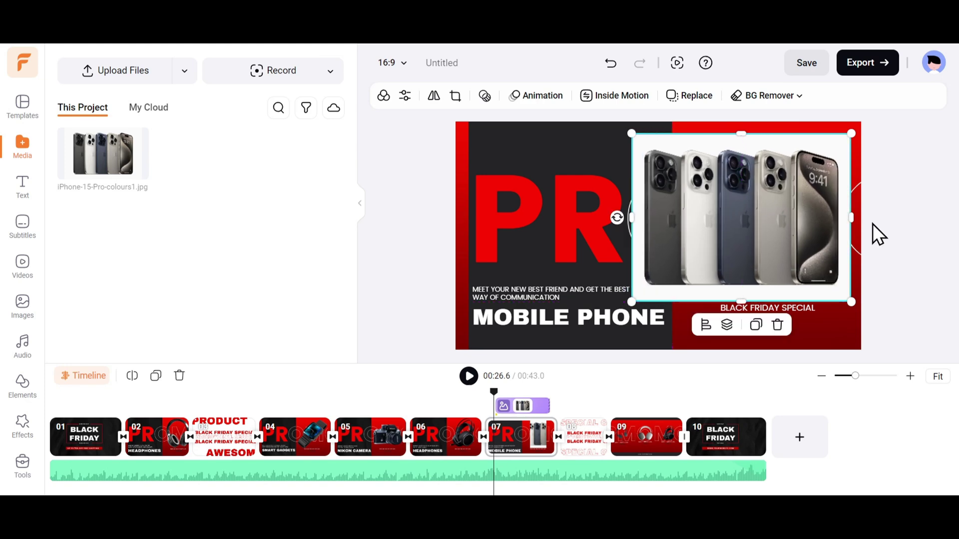
drag(851, 302, 771, 240)
drag(732, 201, 766, 220)
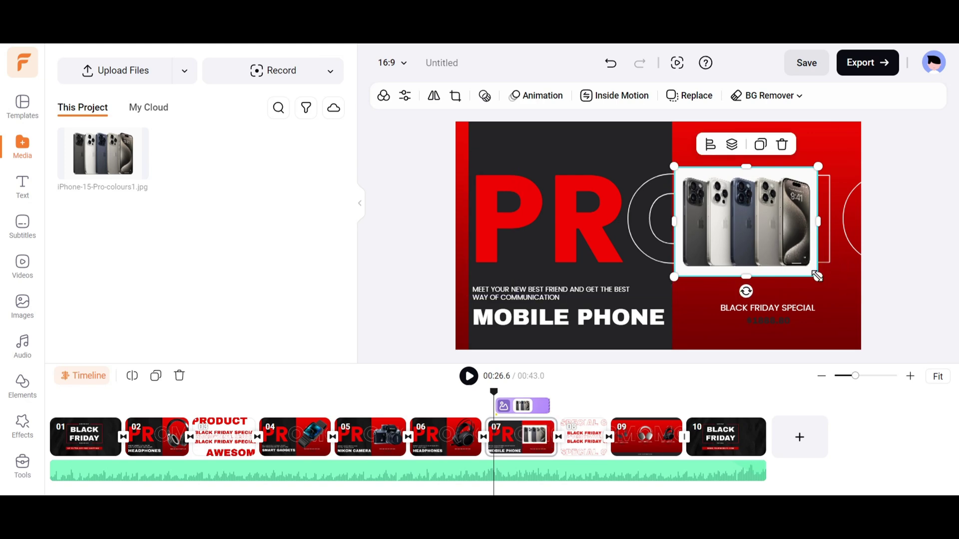
drag(817, 275, 851, 288)
drag(814, 260, 816, 252)
Step: Remove the iPhone photo's white background with AI Image BG Removal and apply the cut-out
click(761, 96)
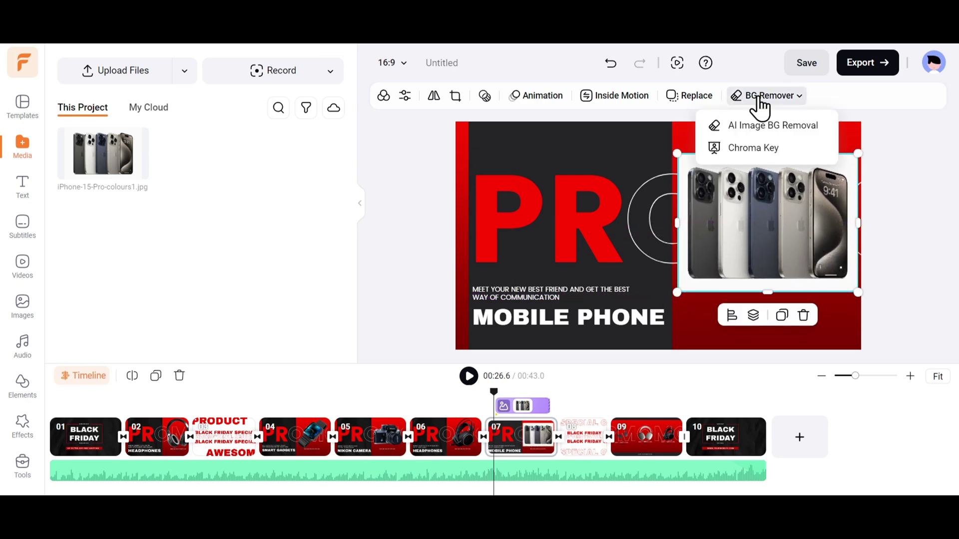
click(772, 128)
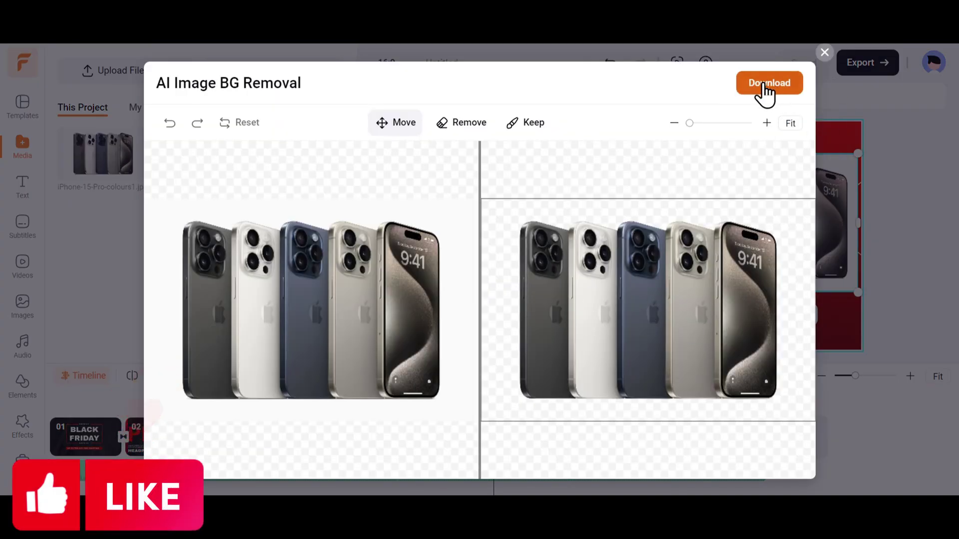
click(767, 103)
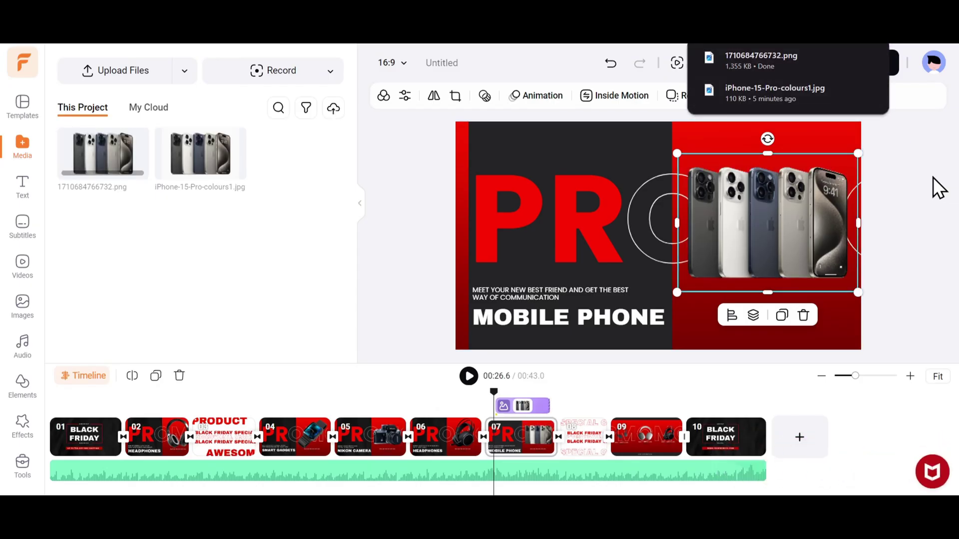
click(939, 187)
click(758, 231)
click(610, 62)
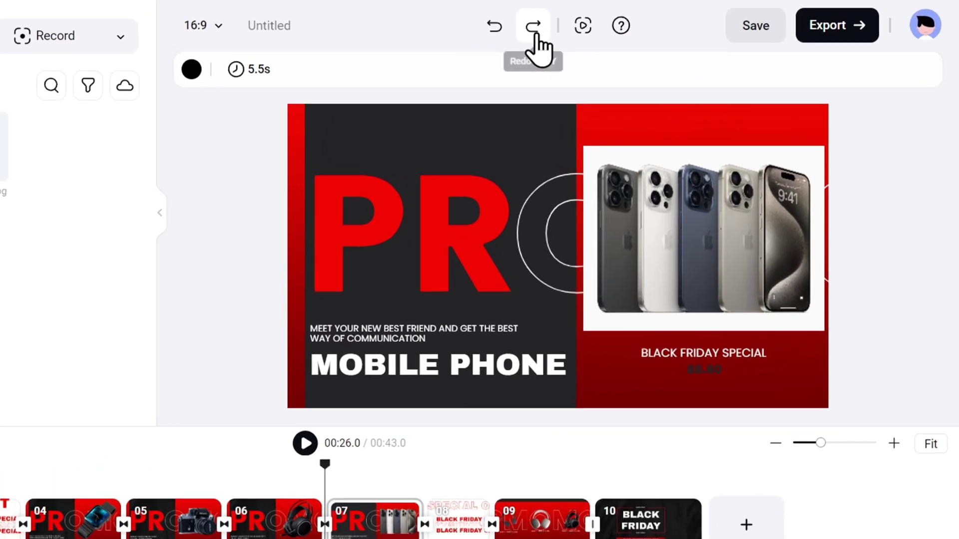
click(535, 34)
click(353, 434)
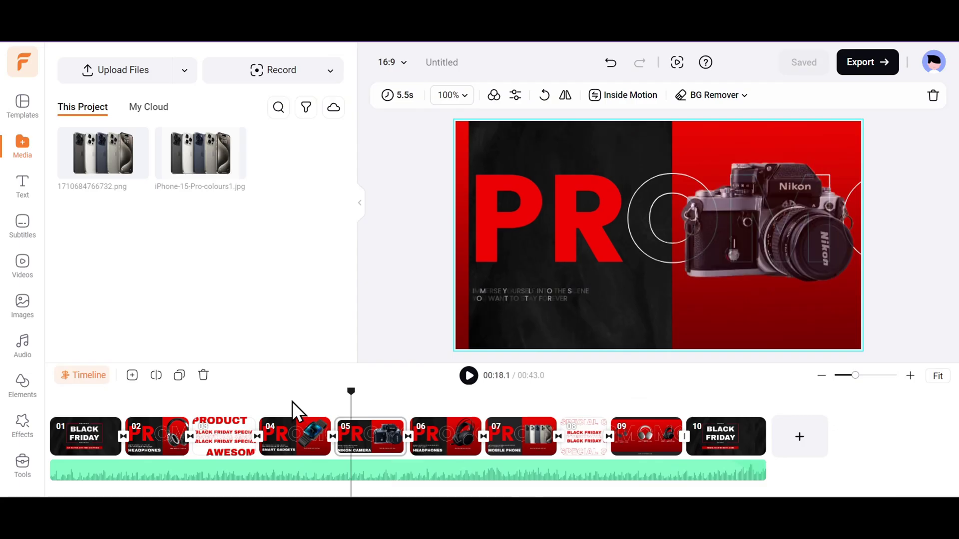
click(237, 412)
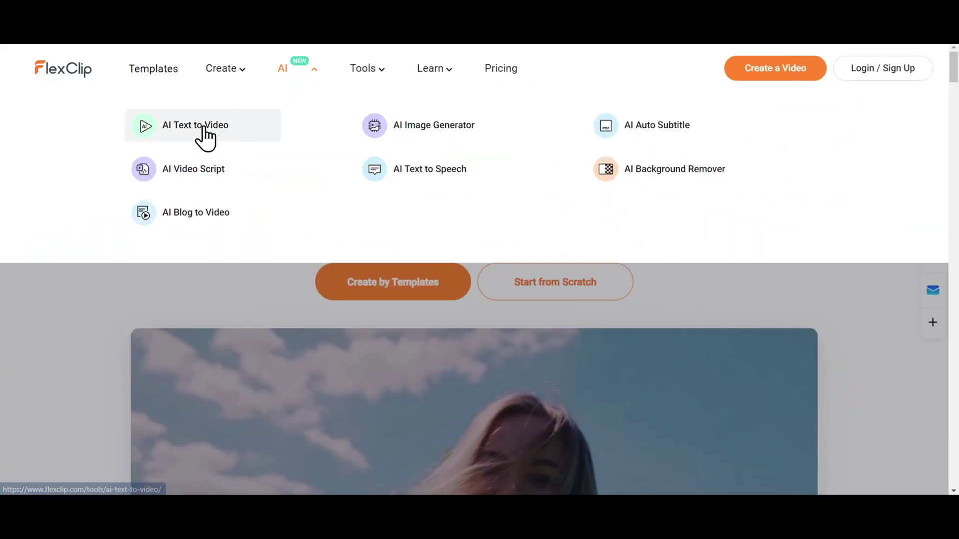
Step: Go to FlexClip's AI Text to Video page
click(212, 131)
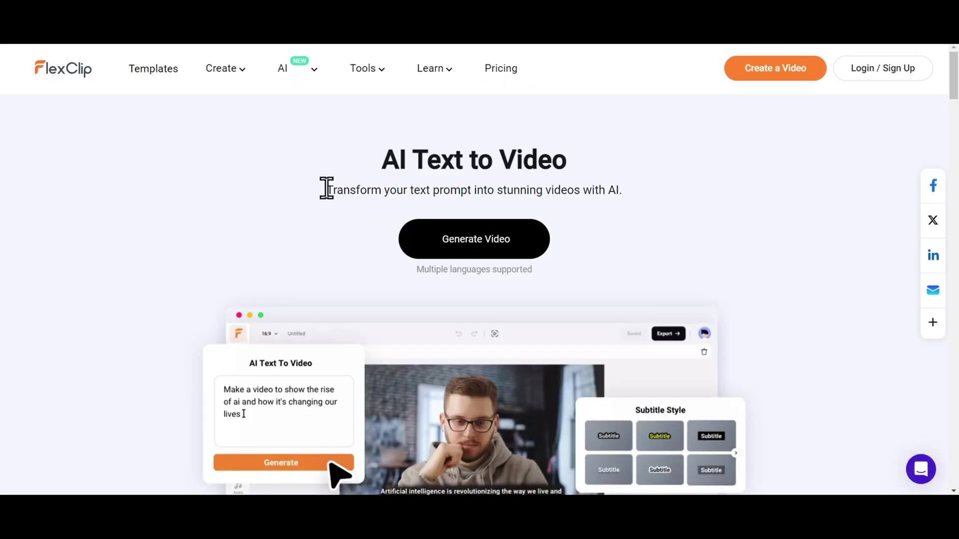
drag(326, 190, 605, 189)
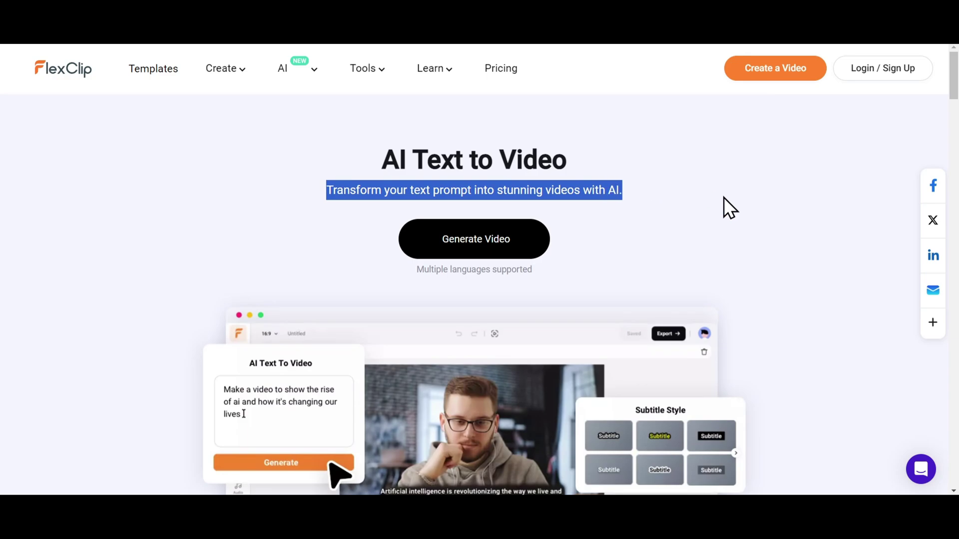
click(713, 210)
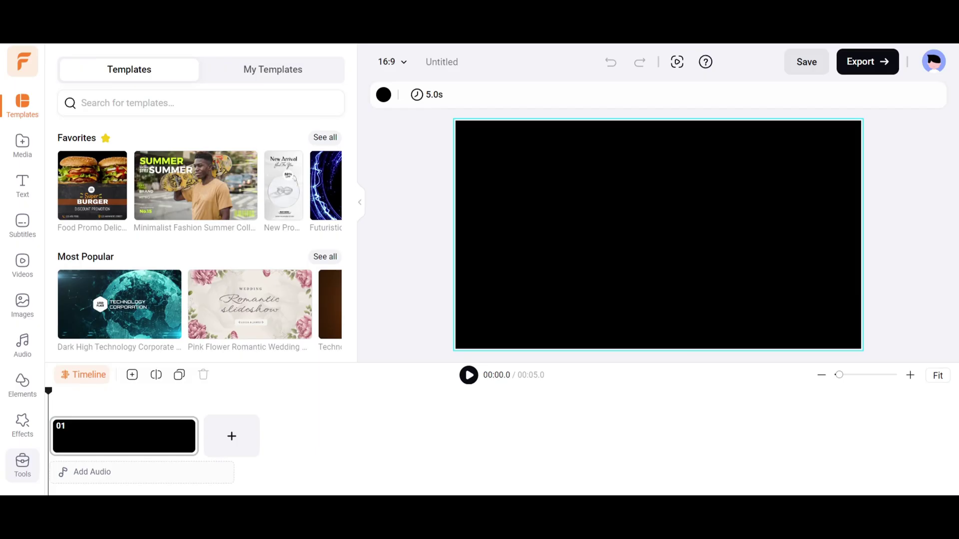
Step: In the editor's AI Text to Video tool, enter a promo prompt for 'Supreme Sizzle' mouth-watering burgers
click(23, 464)
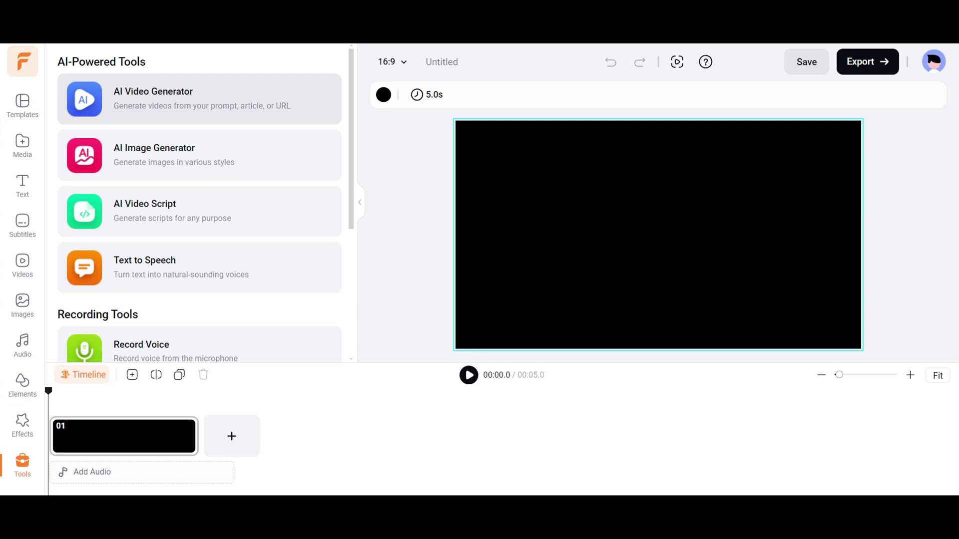
click(200, 99)
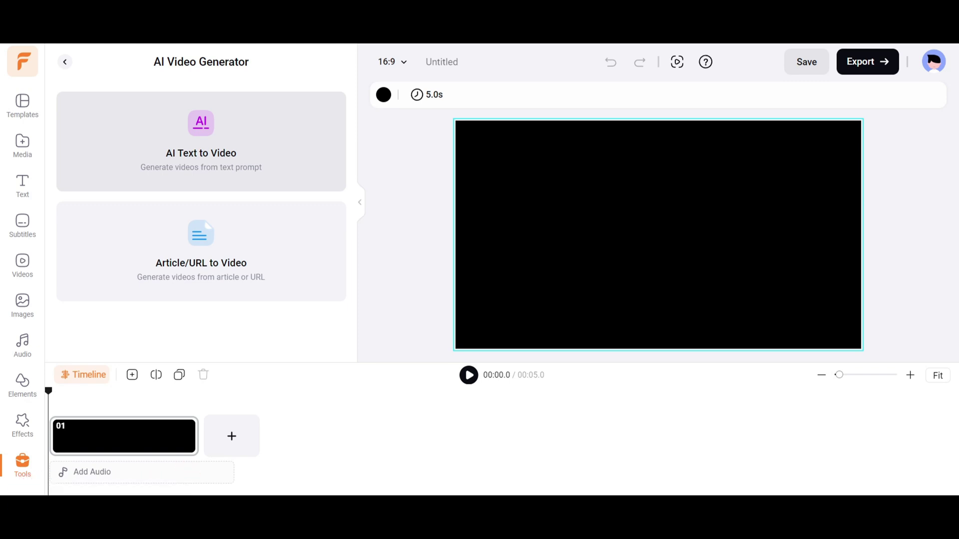
click(201, 141)
text(Make a promo video for my fast food chain named "Sup)
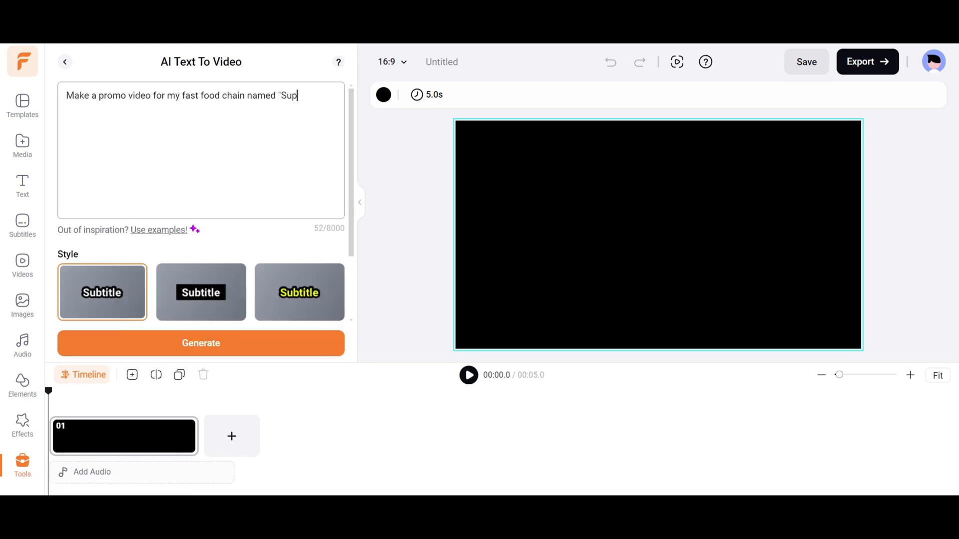
text(reme Sizzle". We)
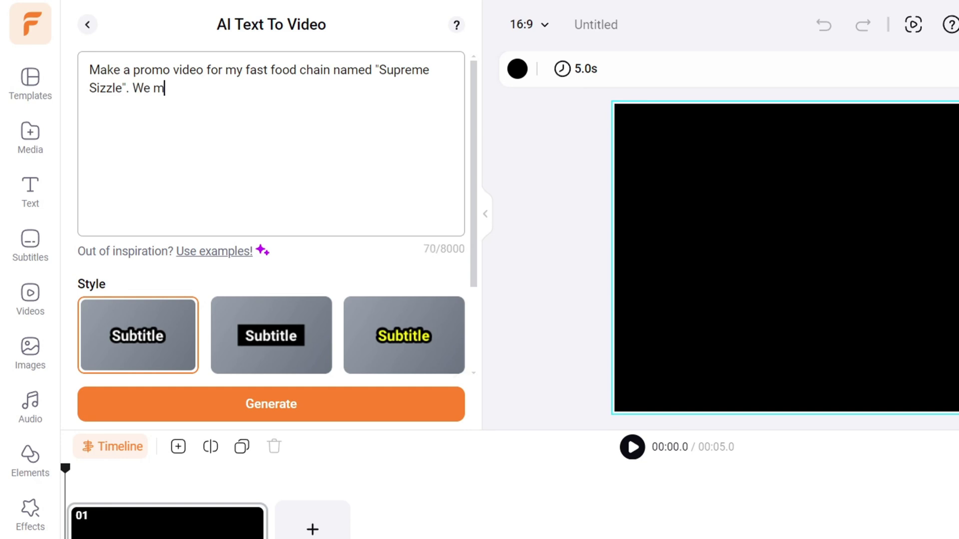
text(mouth-wateri)
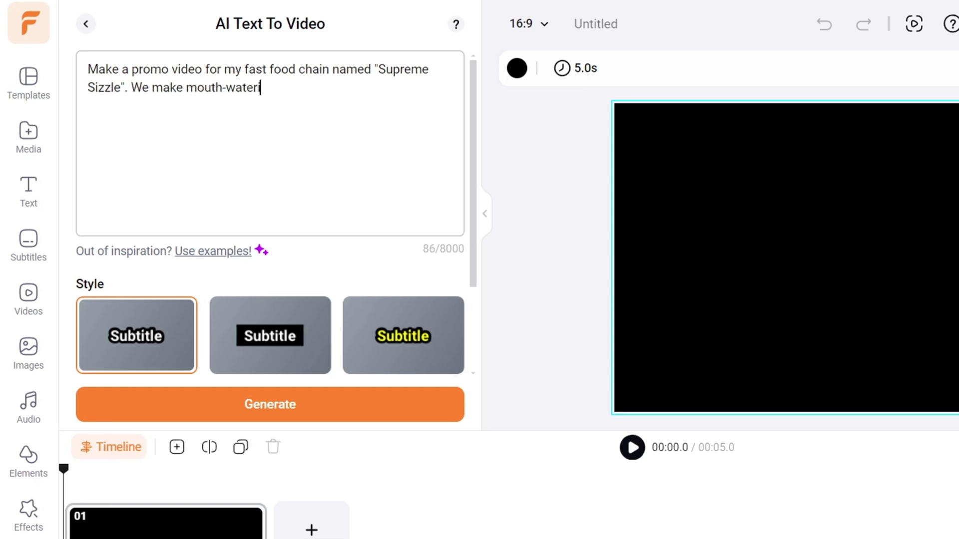
text(ng burgers.)
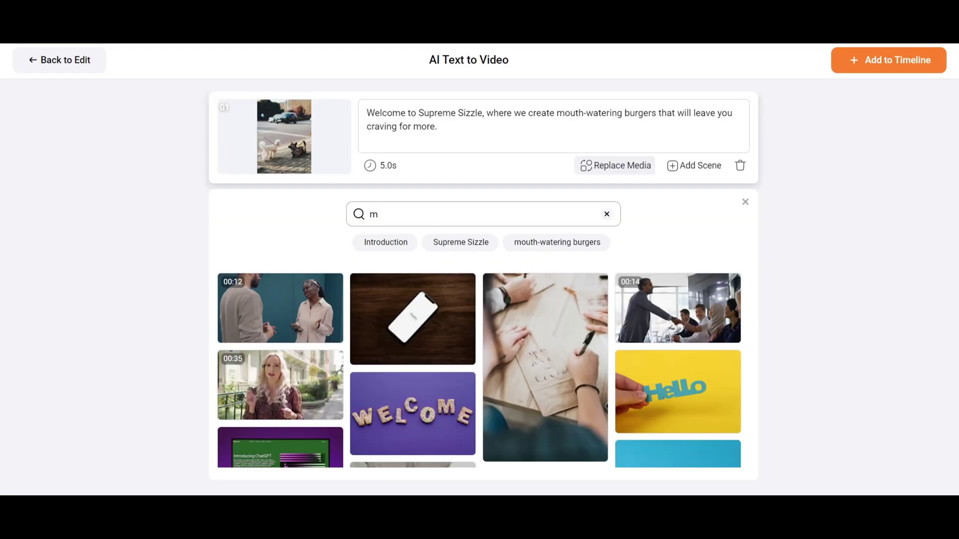
Step: Finish the prompt text and trim the first generated clip to end at 00:16.9
text(outh water)
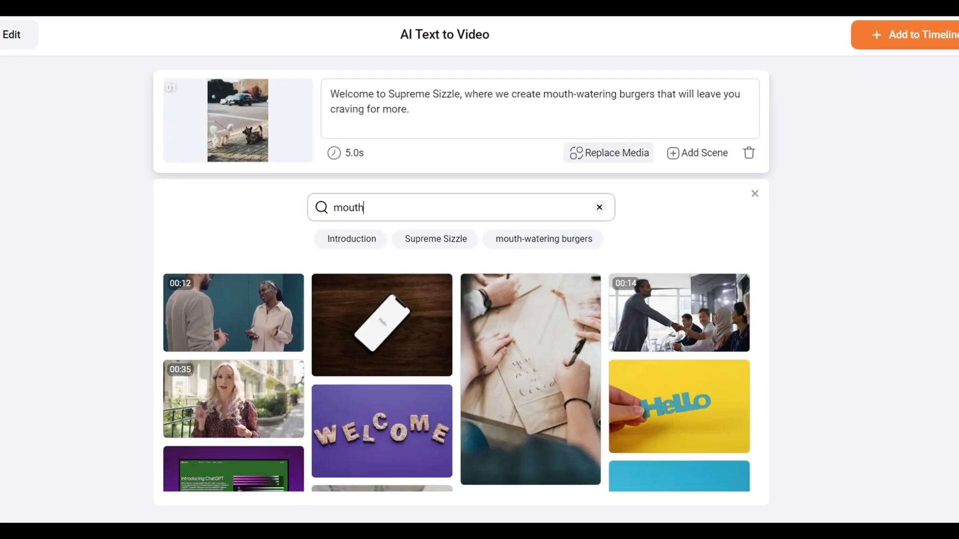
text(in)
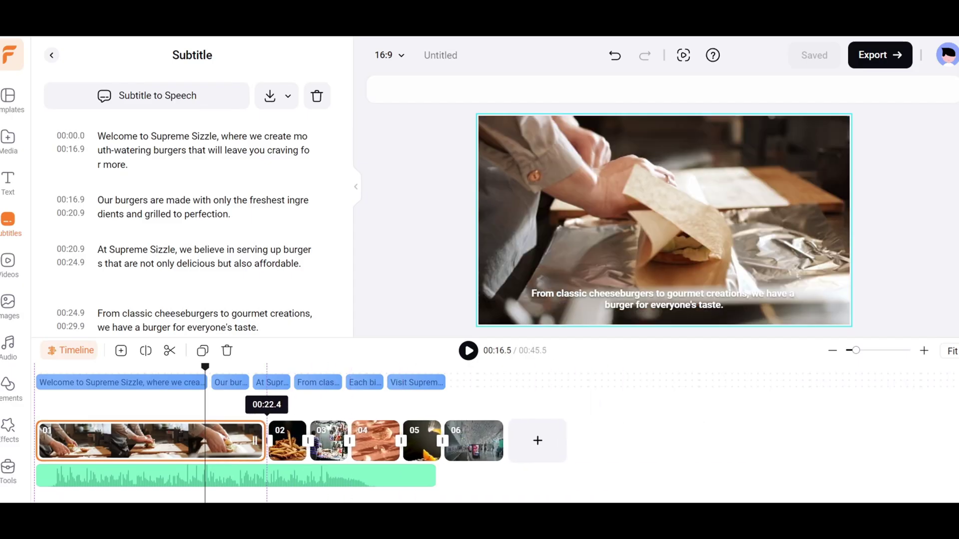
drag(264, 441, 203, 441)
Step: Generate a Davis (Male) Cheerful voiceover from the subtitles
click(663, 298)
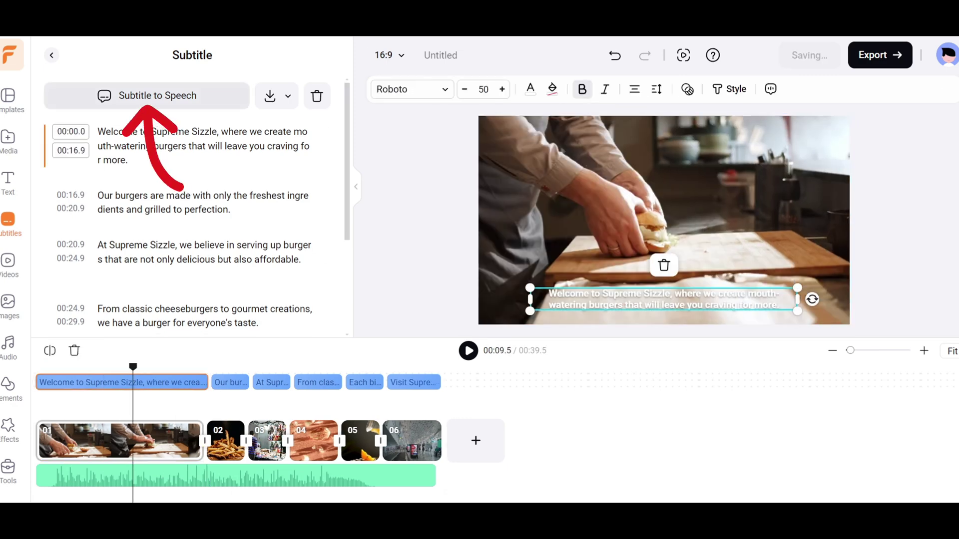
click(146, 96)
click(115, 156)
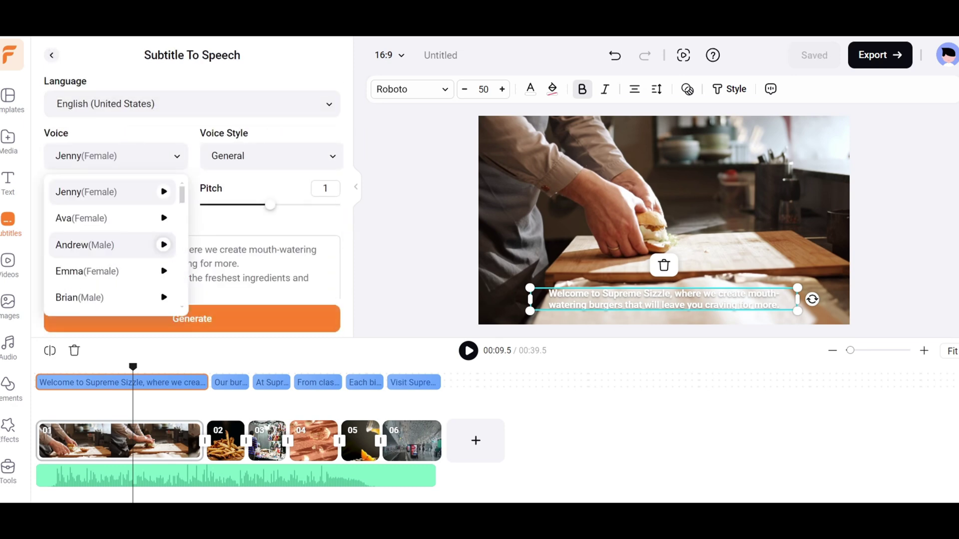
click(85, 297)
click(271, 156)
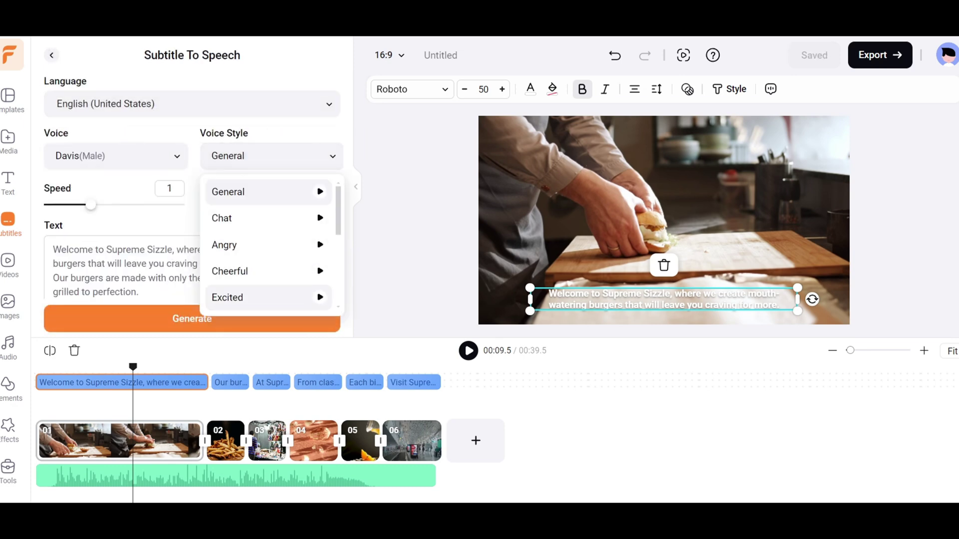
click(224, 298)
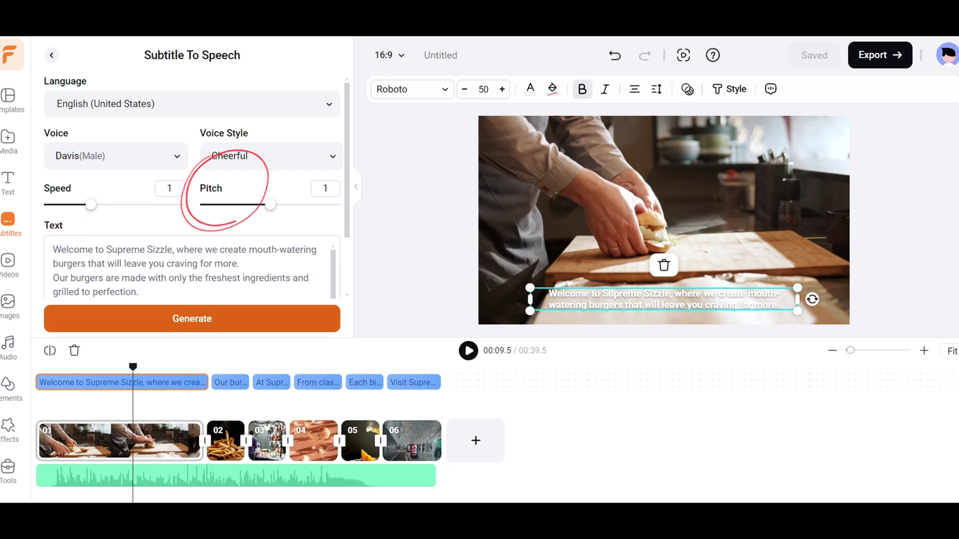
click(202, 310)
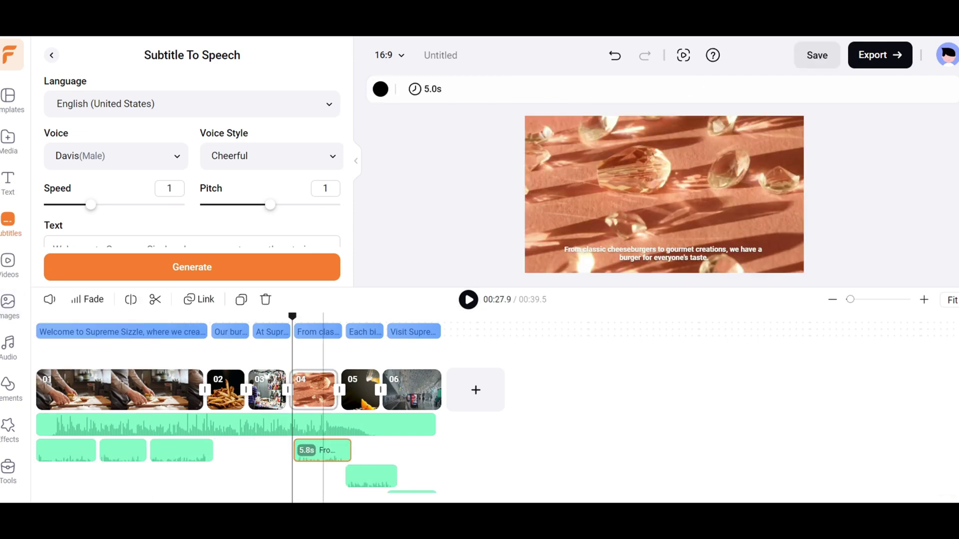
Step: Shift one voiceover clip earlier, then delete all subtitles
drag(321, 449, 237, 451)
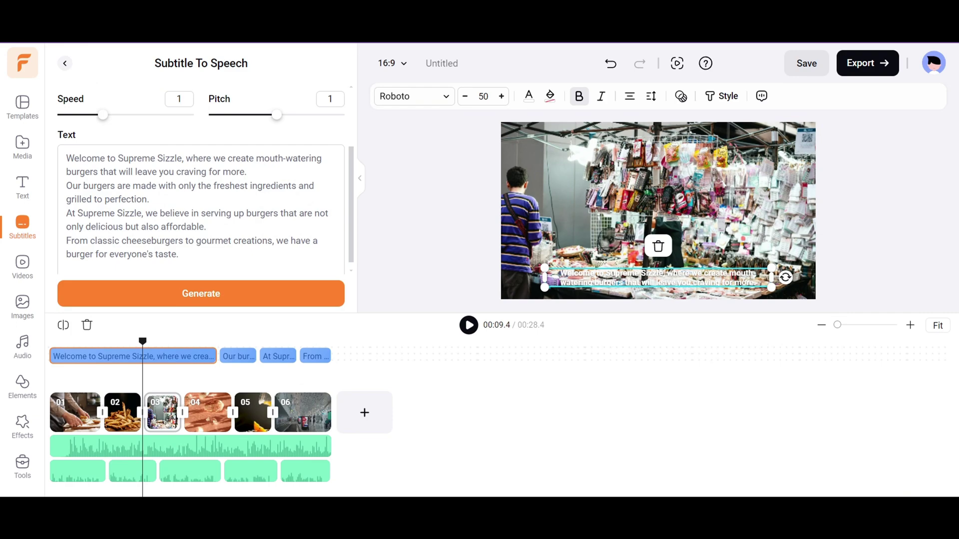
scroll(201, 199, up, 2)
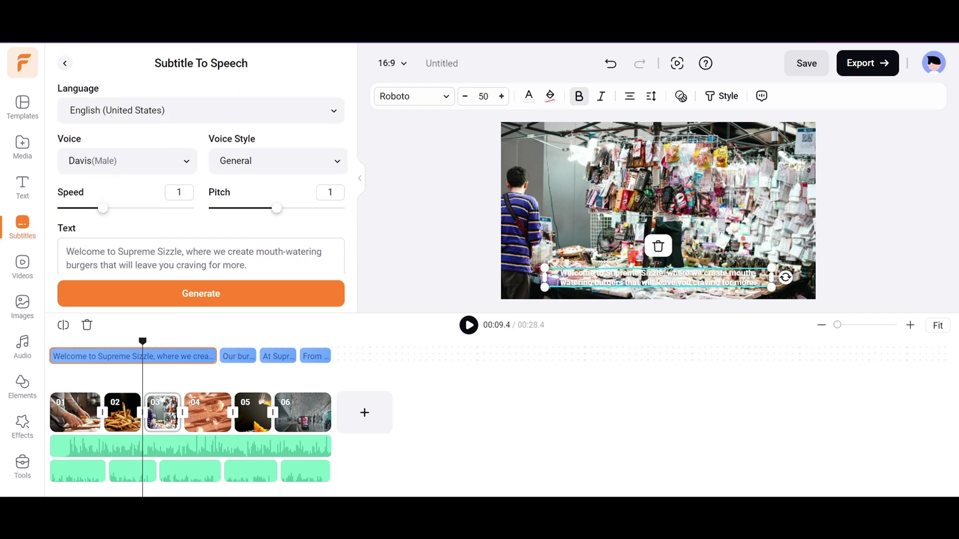
click(65, 63)
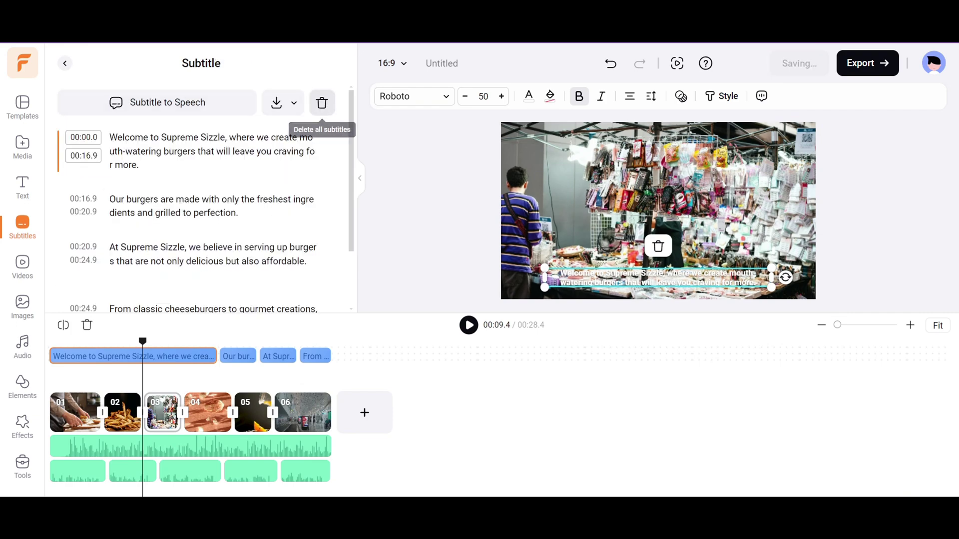
click(321, 103)
click(585, 297)
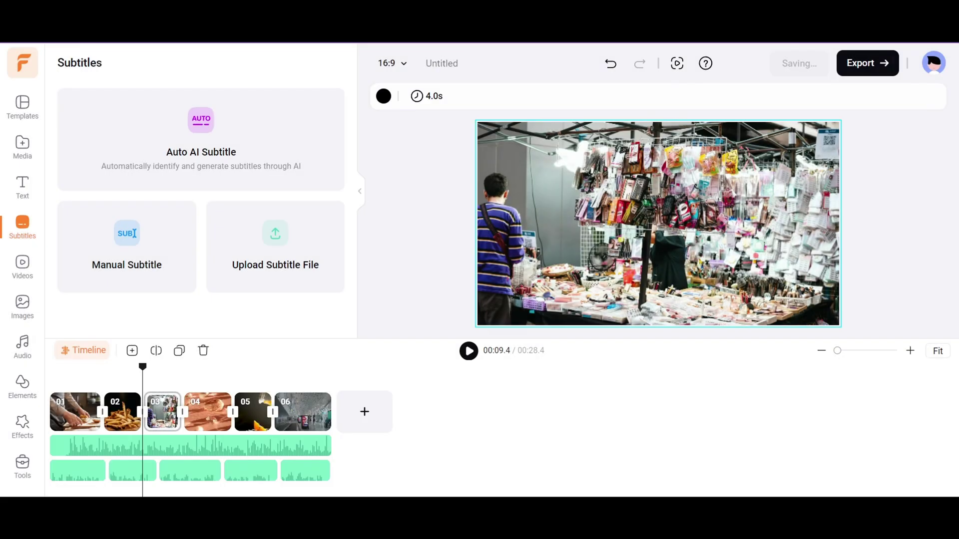
click(93, 412)
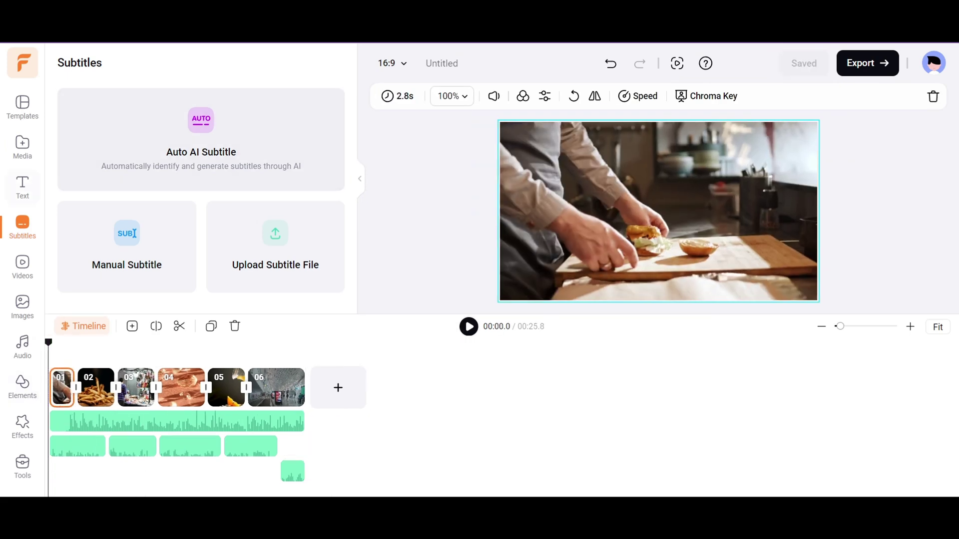
Step: Add a bold Minimal Titles text to the opening clip
click(23, 187)
scroll(200, 199, down, 10)
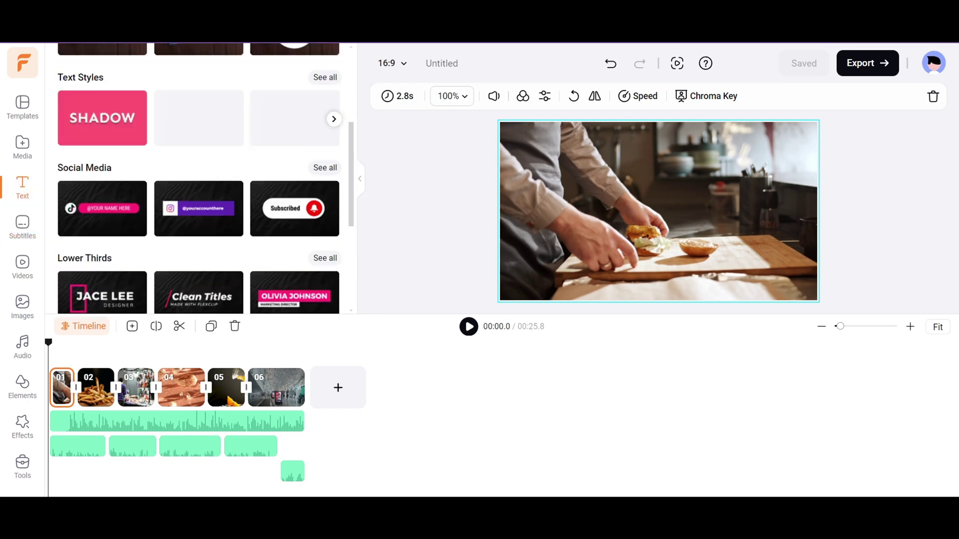
scroll(200, 199, down, 2)
scroll(200, 199, down, 10)
scroll(200, 200, up, 4)
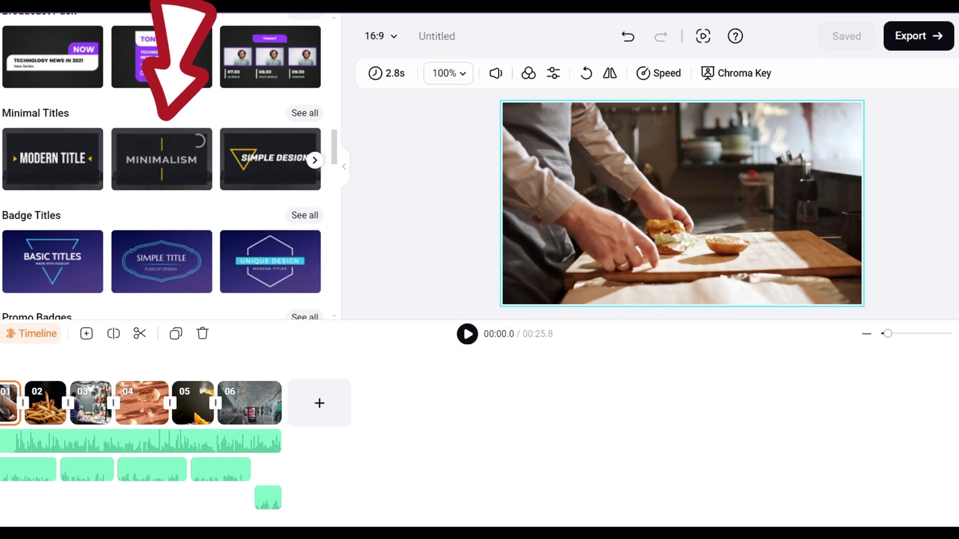
click(231, 168)
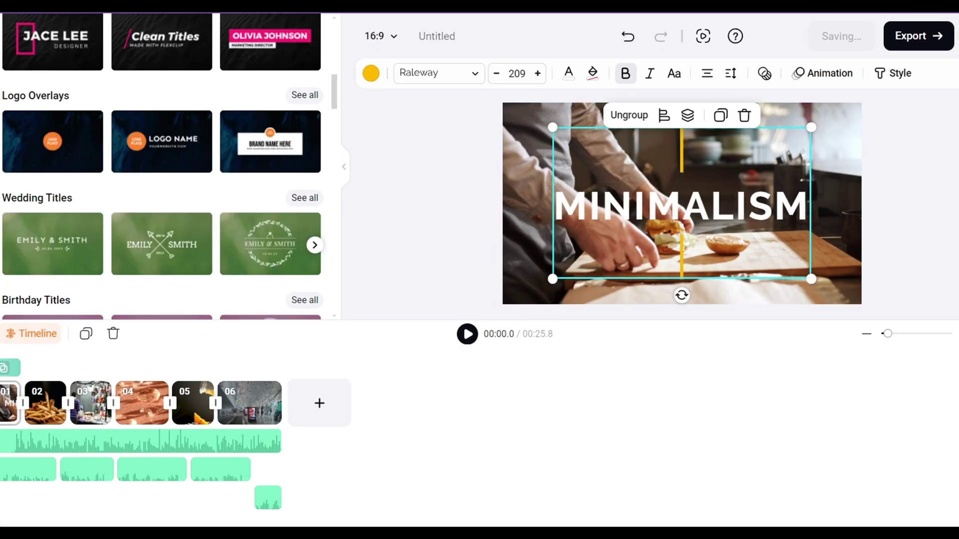
scroll(161, 165, down, 2)
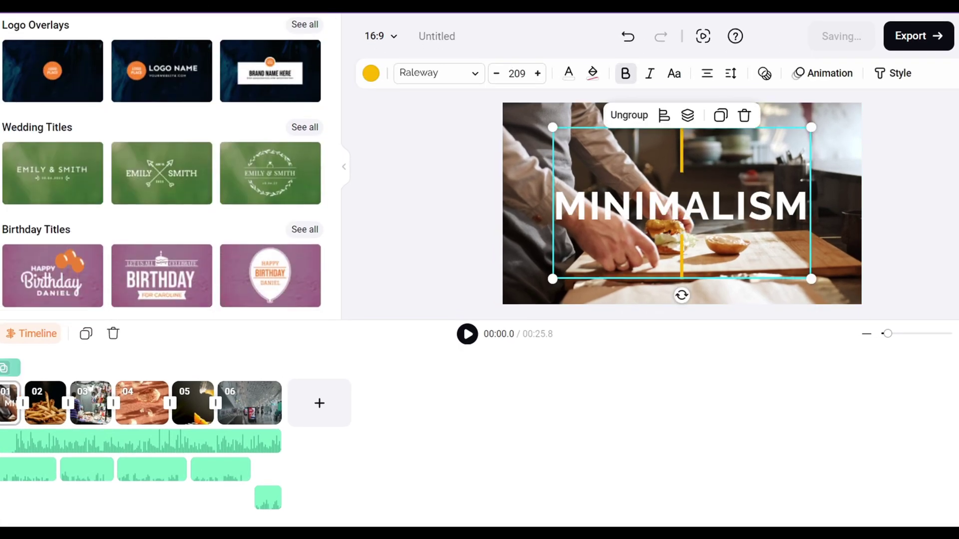
scroll(160, 164, up, 4)
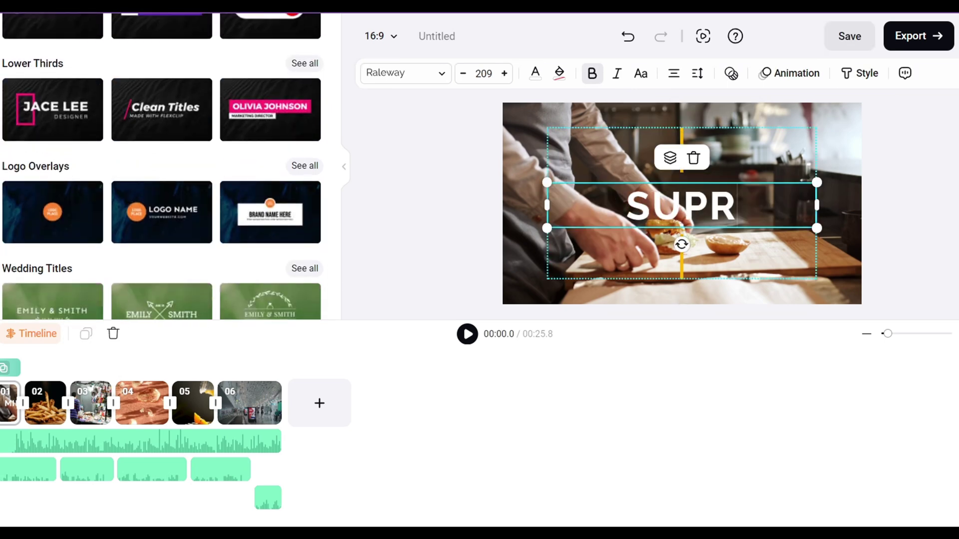
Step: Make the title read SUPREME over SIZZLE on two lines in Poppins
text(EME)
key(Return)
text(SIZZLE)
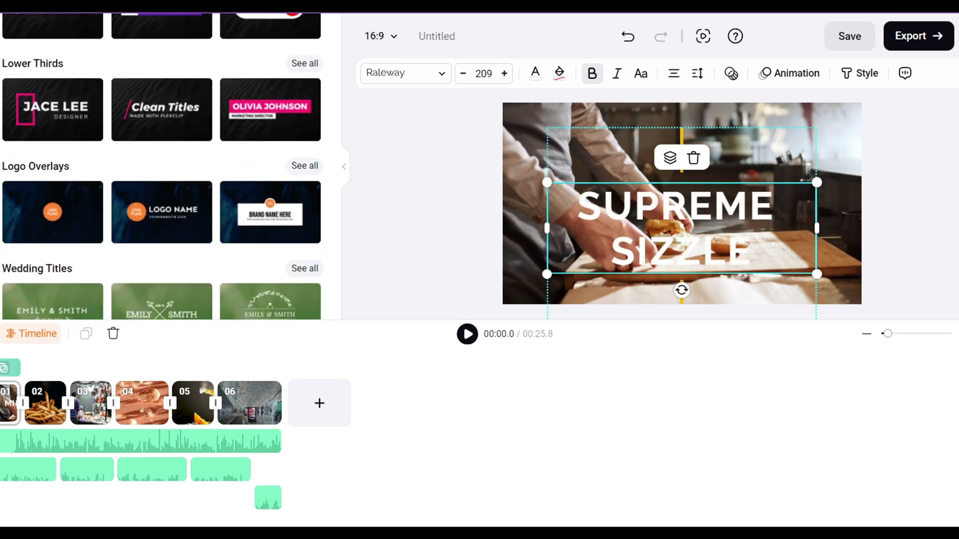
click(405, 73)
click(34, 164)
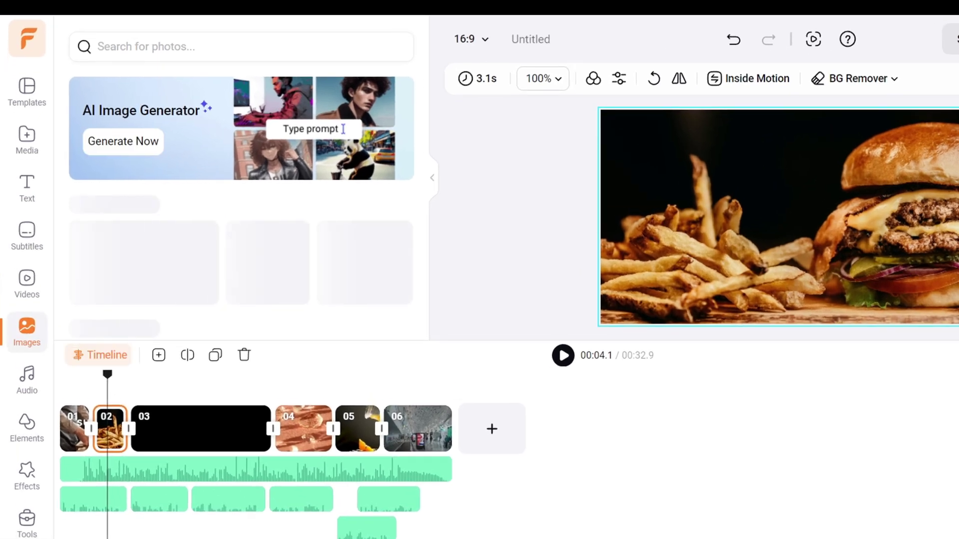
Step: Enter the burger-with-fries prompt in the AI Image Generator and choose the 3D style
click(123, 141)
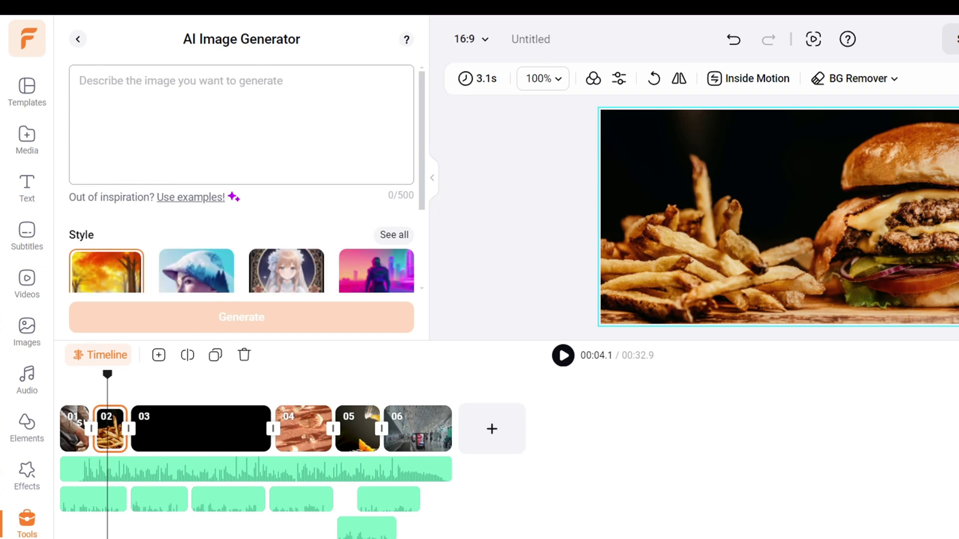
text(A)
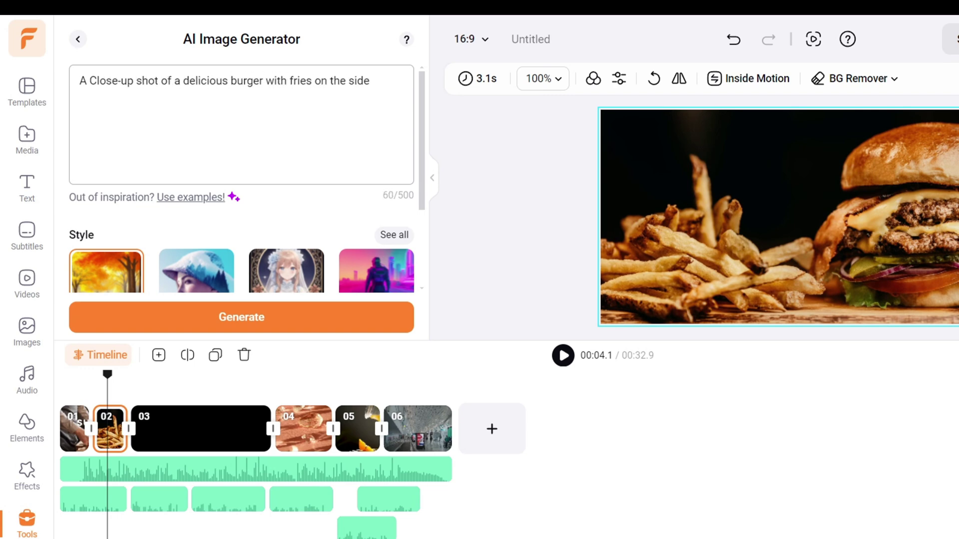
scroll(241, 200, down, 3)
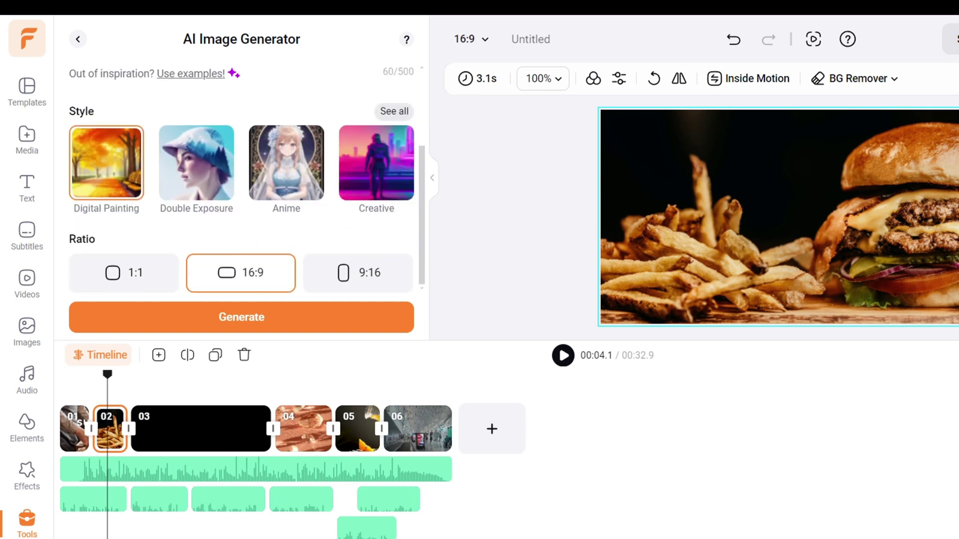
click(394, 109)
scroll(241, 200, down, 2)
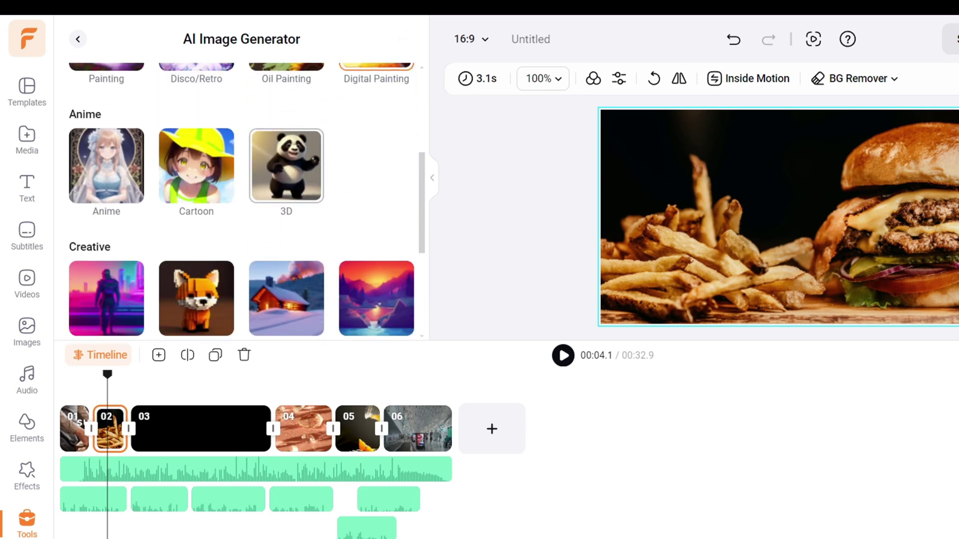
click(286, 165)
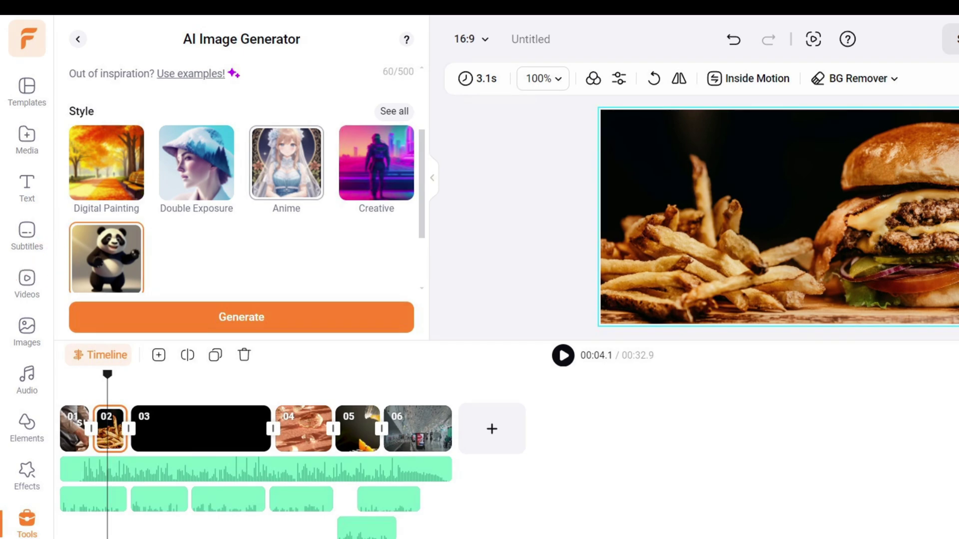
scroll(241, 200, down, 2)
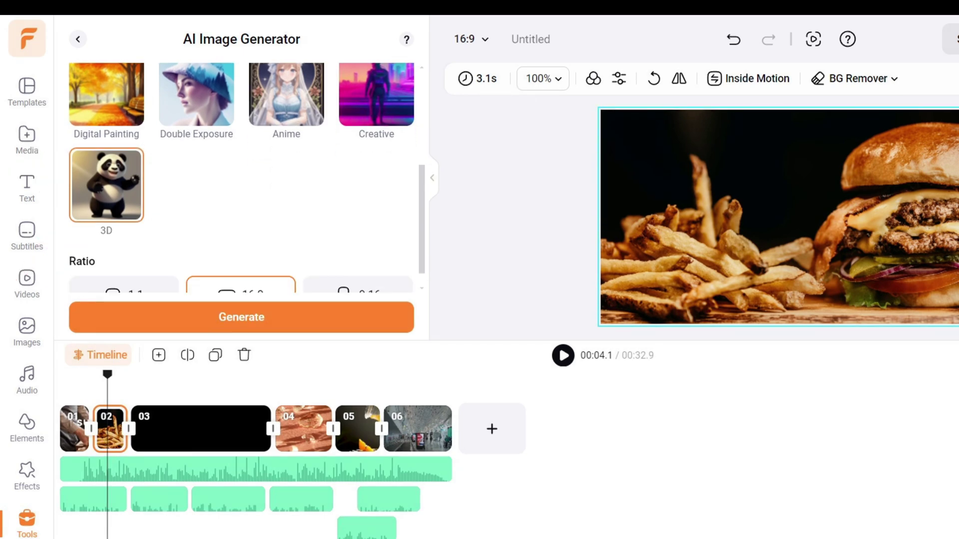
scroll(242, 178, down, 1)
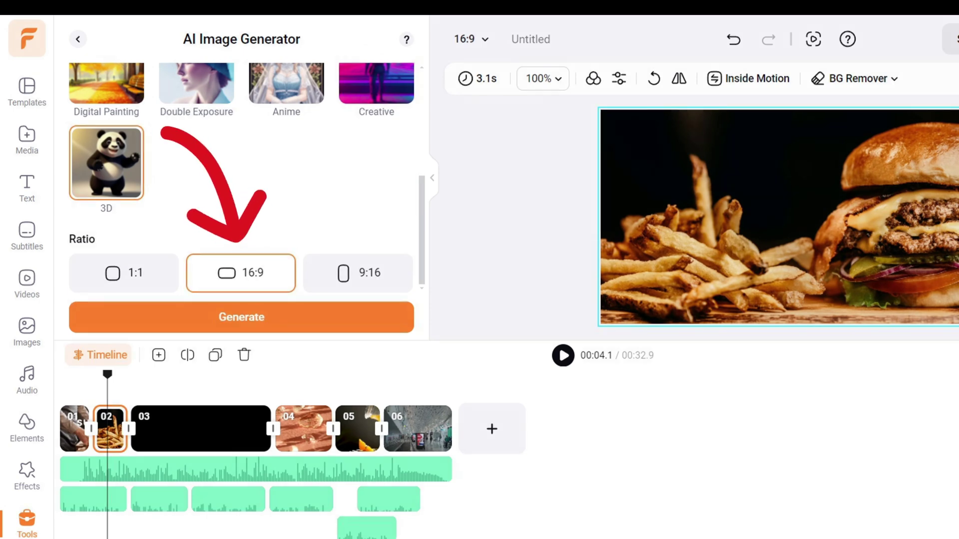
Step: Generate the burger images and add the second one to the video
click(302, 319)
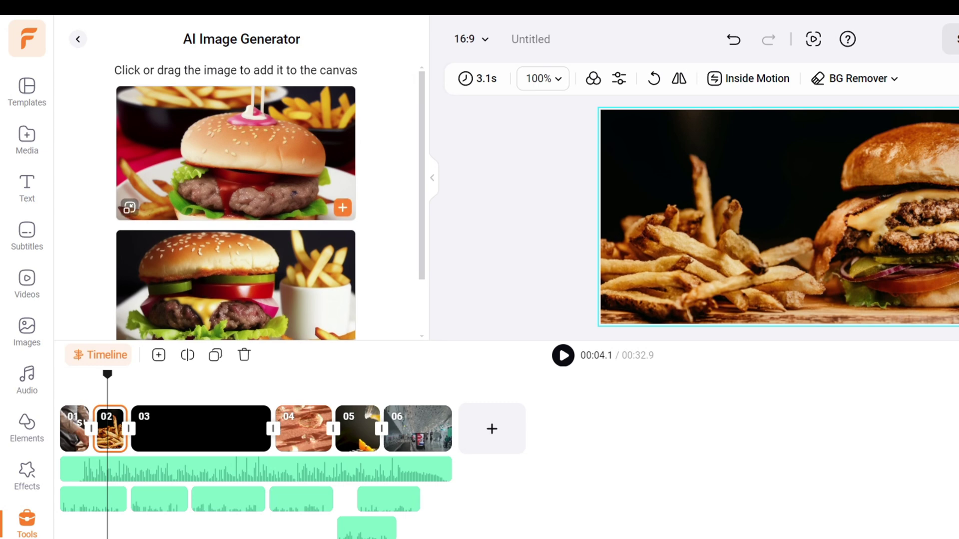
scroll(236, 200, down, 2)
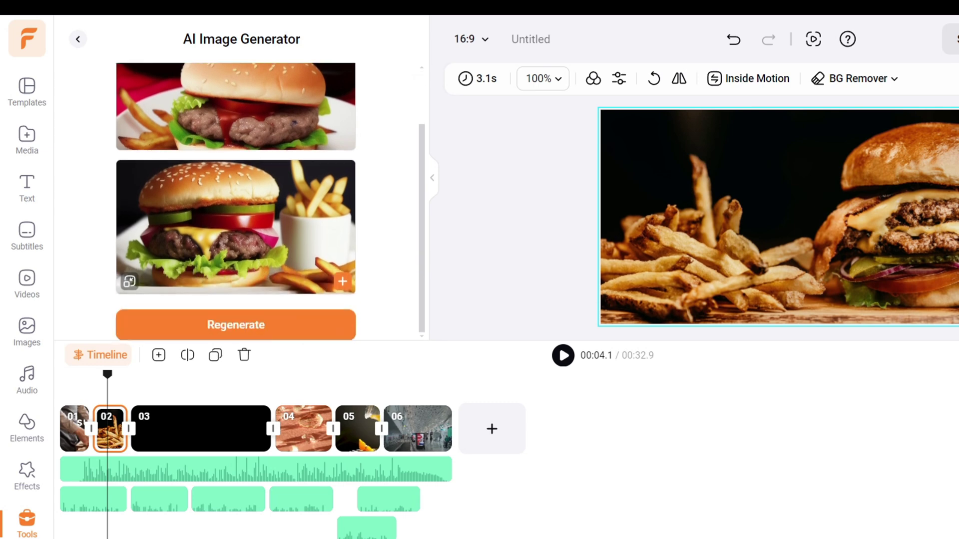
click(235, 228)
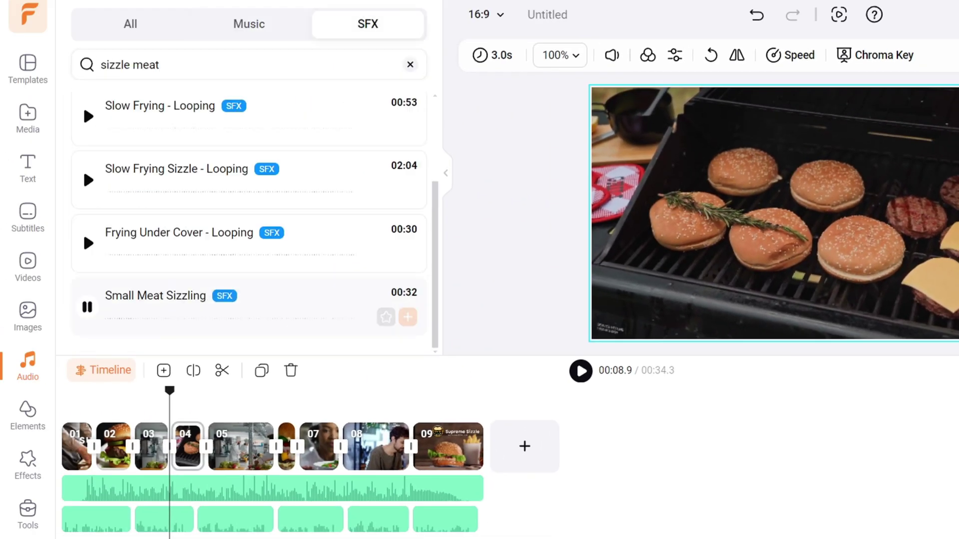
Step: Place the Small Meat Sizzling effect under the grill footage, shorten it, and play it back
drag(150, 306, 199, 395)
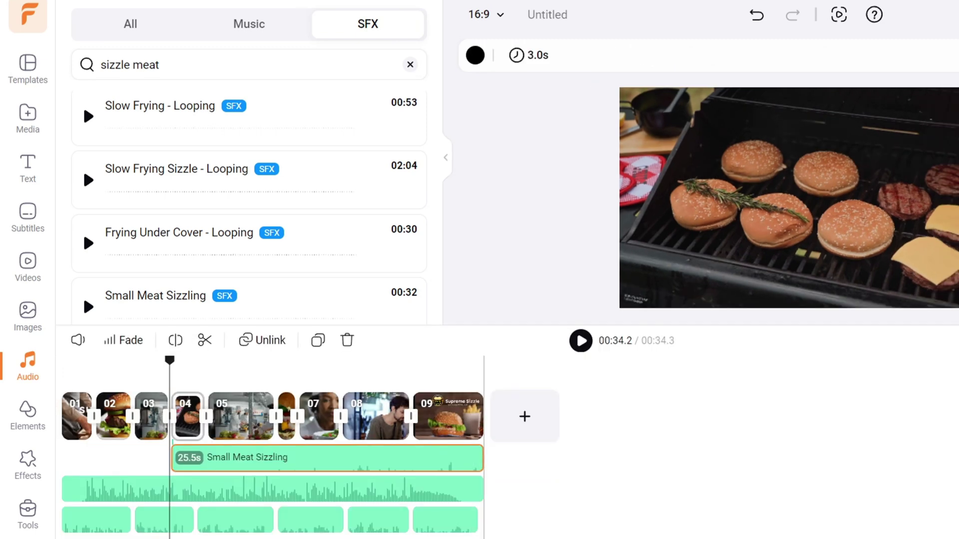
drag(475, 458, 204, 458)
key(space)
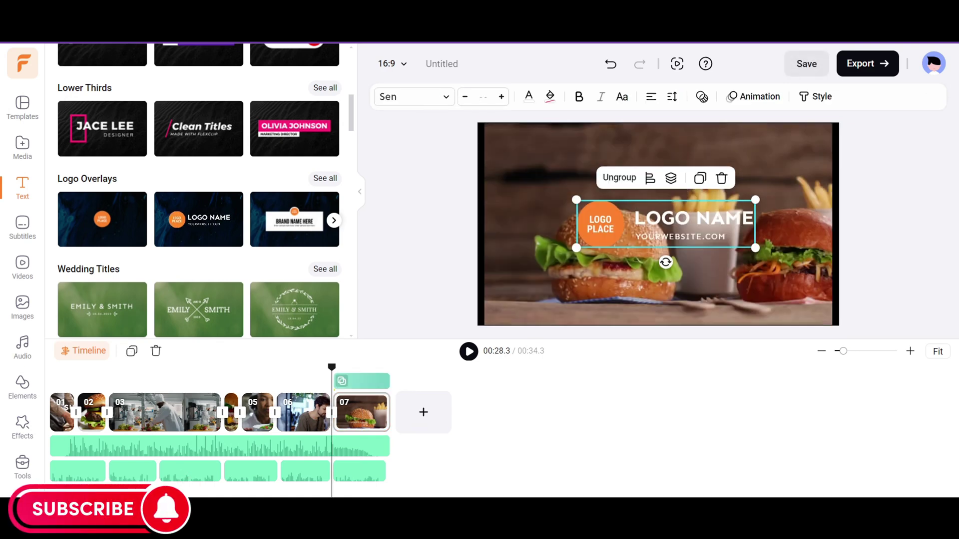
Step: Retext the logo overlay to 'Supreme Sizzle' and 'supremesizzle.com', moving it to the frame top
click(694, 218)
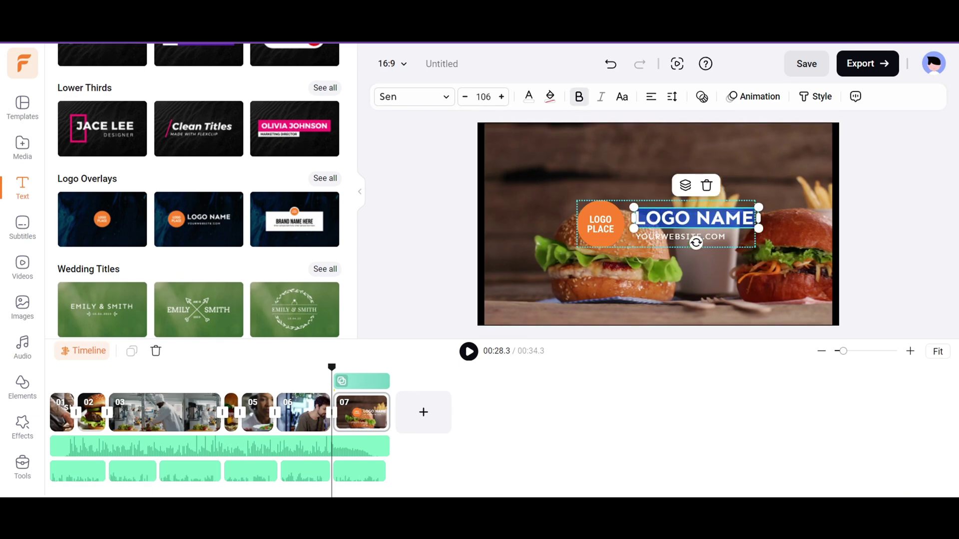
text(Supreme Sizzle)
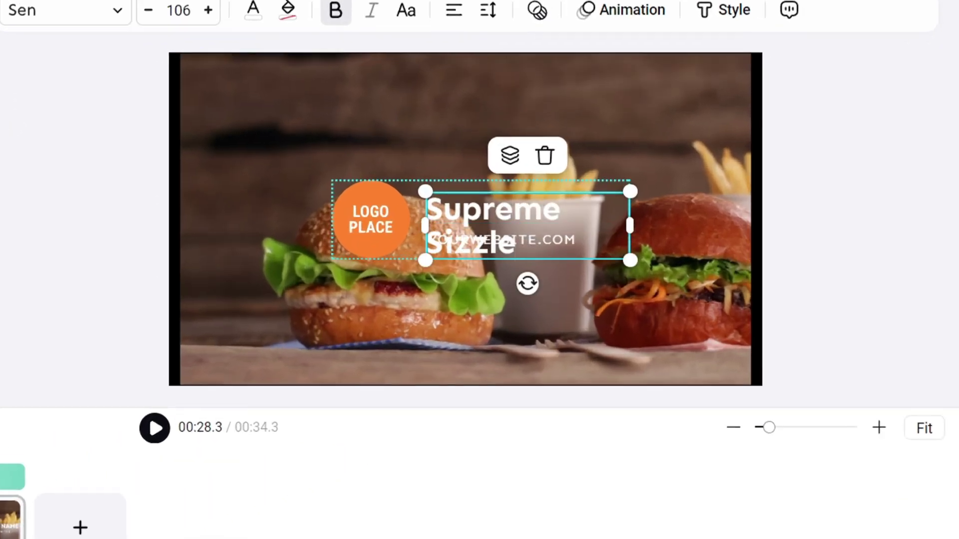
click(520, 249)
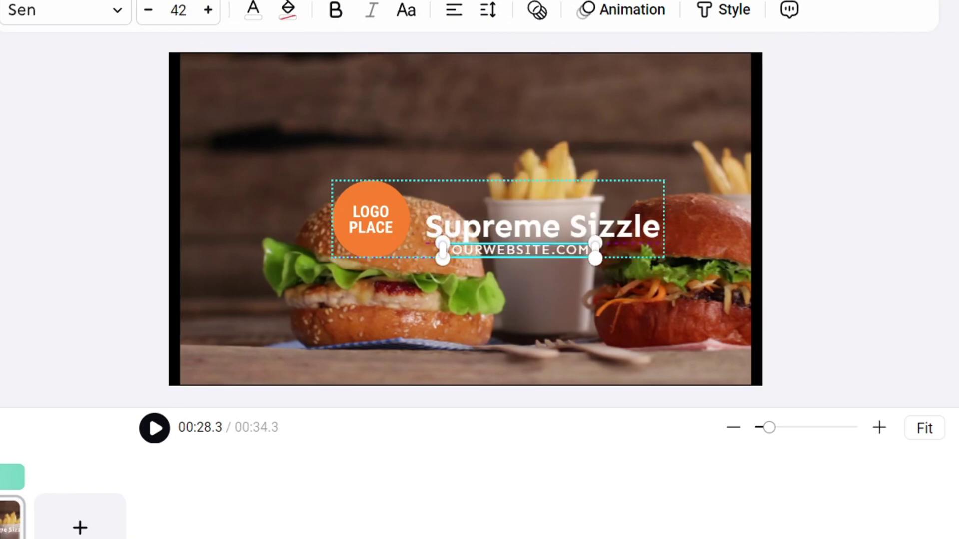
double_click(520, 248)
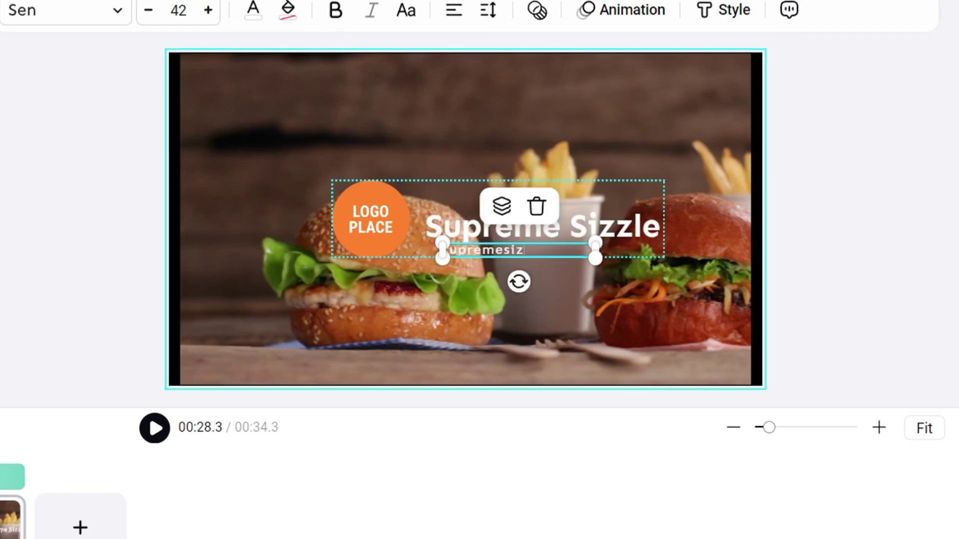
drag(433, 219, 400, 100)
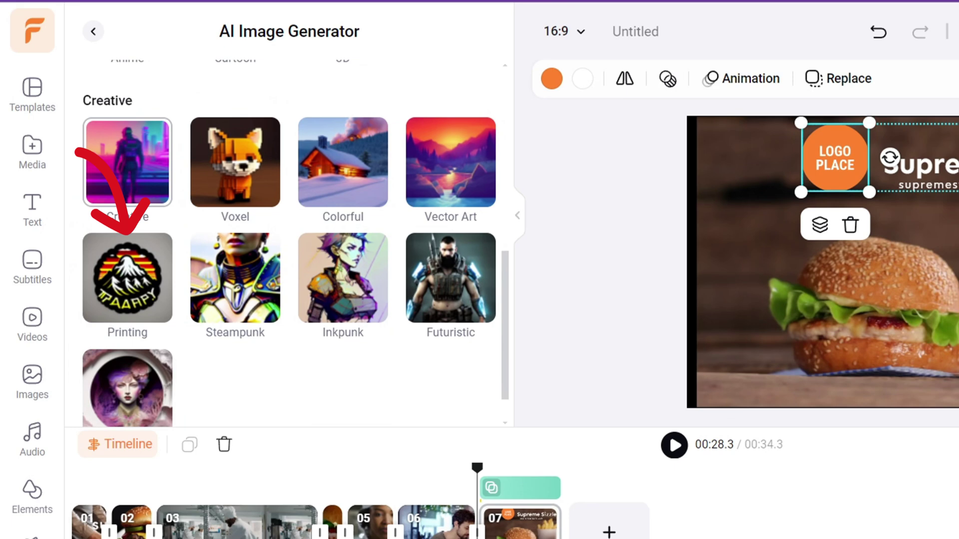
Step: Pick a different image style for the Supreme Sizzle logo prompt
click(128, 278)
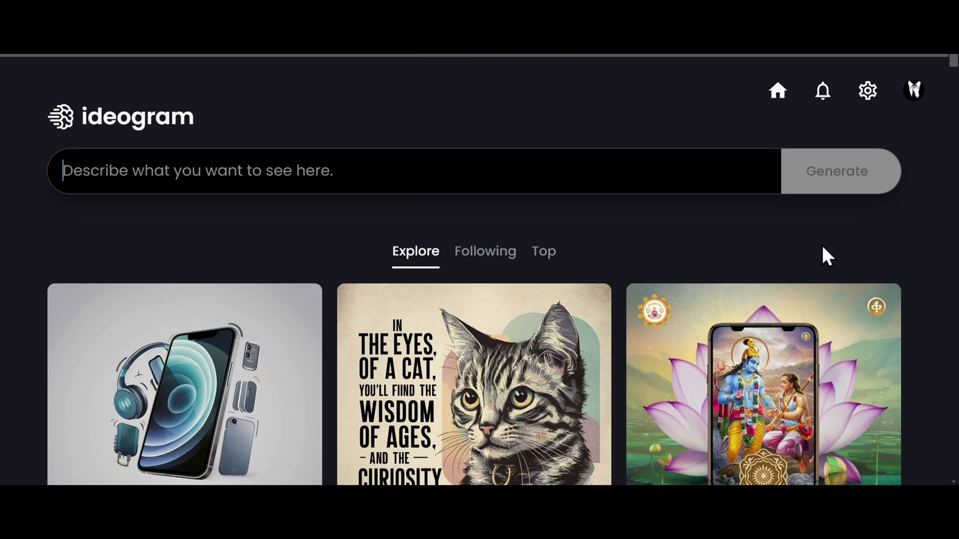
Step: Generate Supreme Sizzle logos in Ideogram and download the red one
click(195, 165)
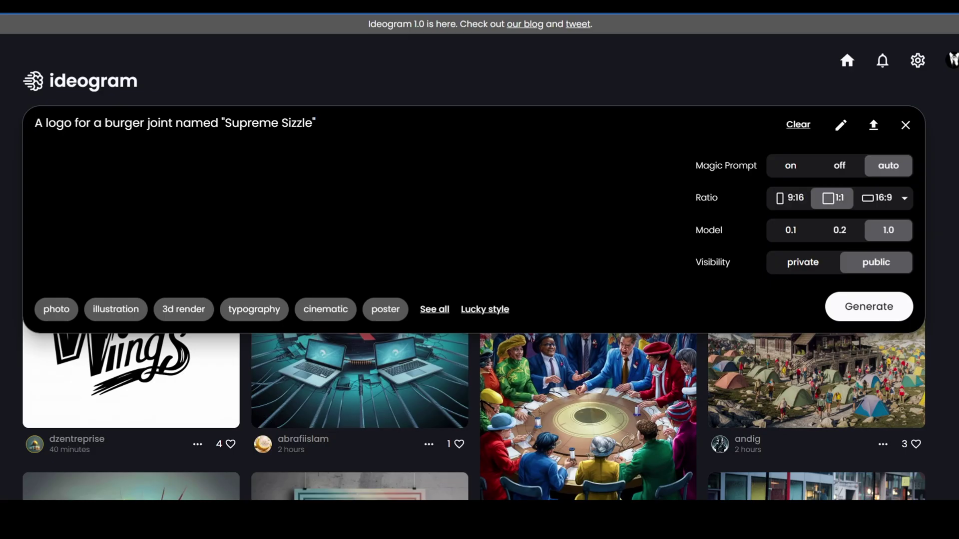
click(869, 307)
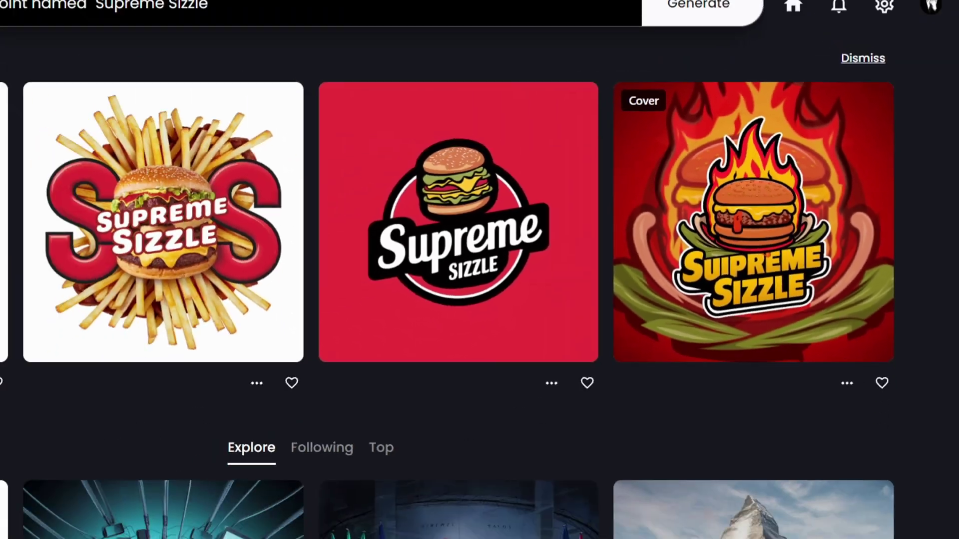
click(259, 254)
click(861, 117)
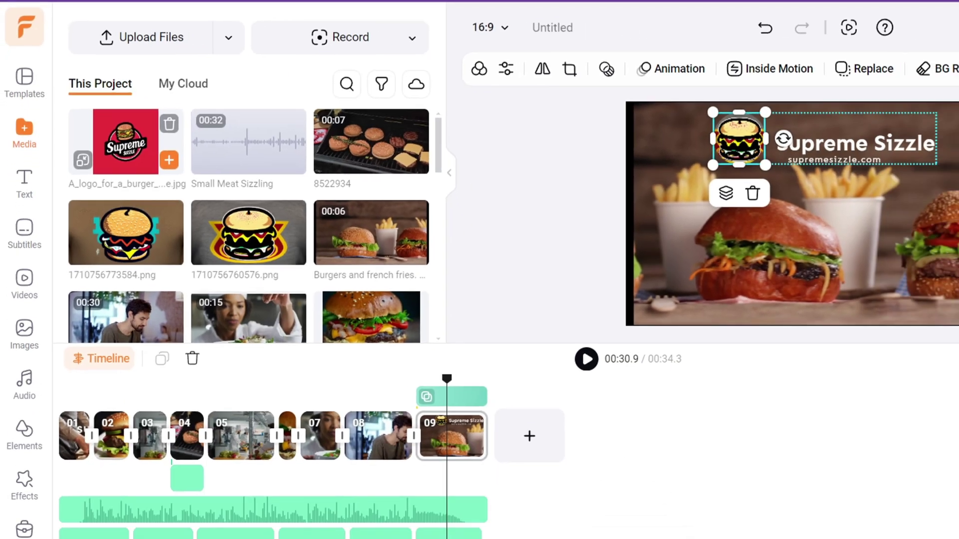
Step: Place the uploaded Supreme Sizzle logo onto the end card
drag(109, 119, 626, 117)
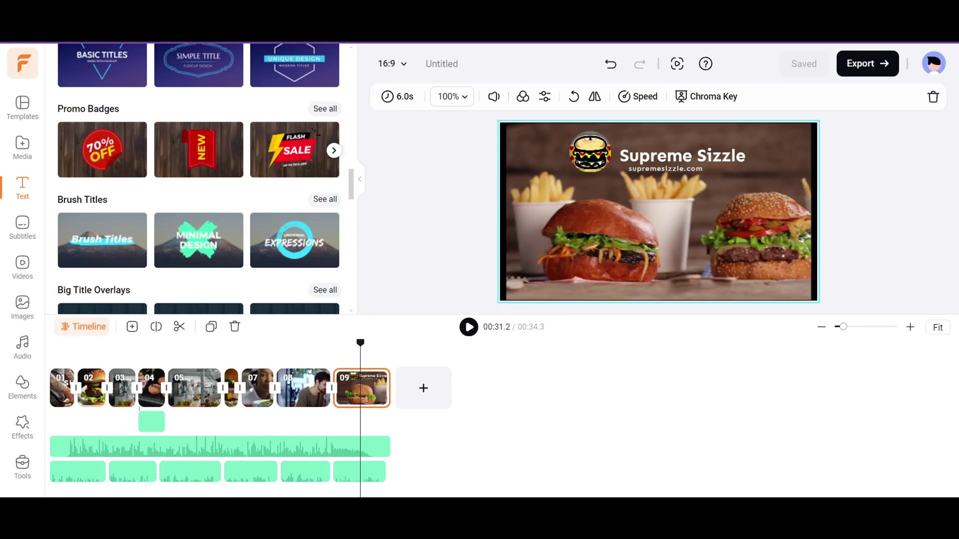
Step: Drop the 70% OFF promo badge onto the end card and browse all badge designs
drag(102, 150, 583, 190)
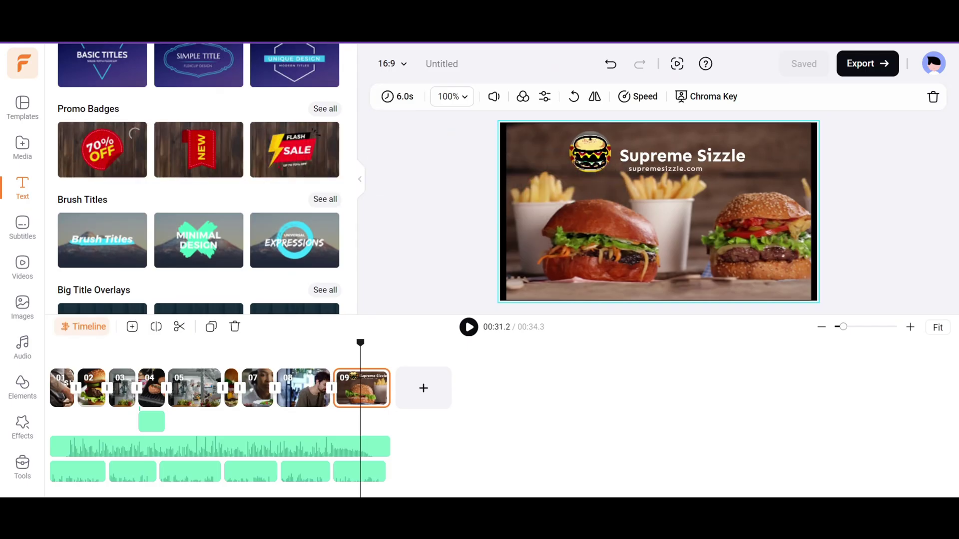
click(319, 170)
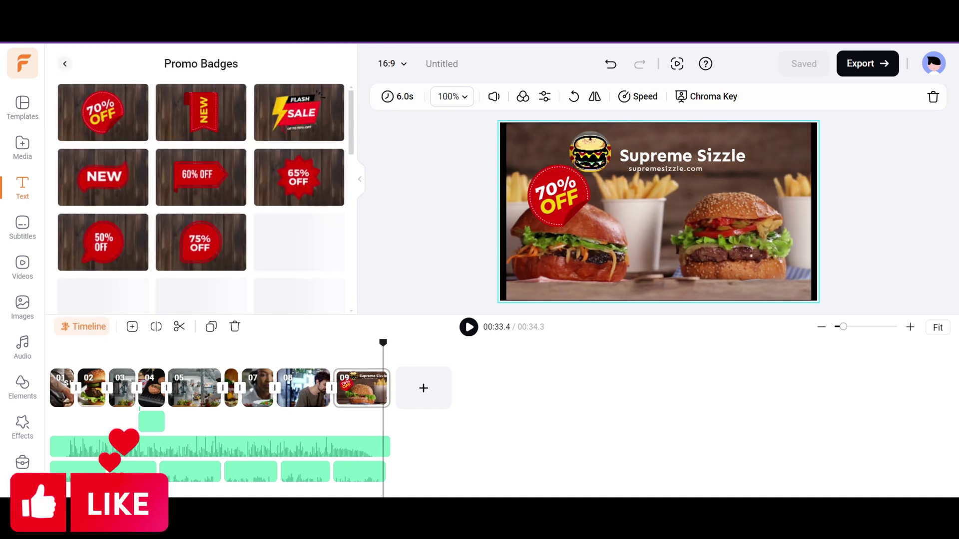
scroll(200, 199, down, 5)
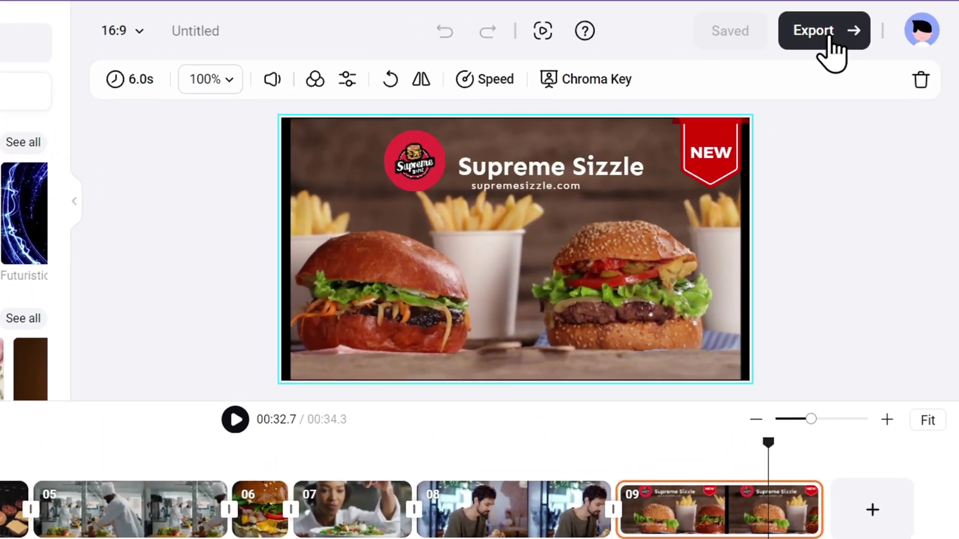
Step: Bring up the export format choices for the Supreme Sizzle video
click(830, 40)
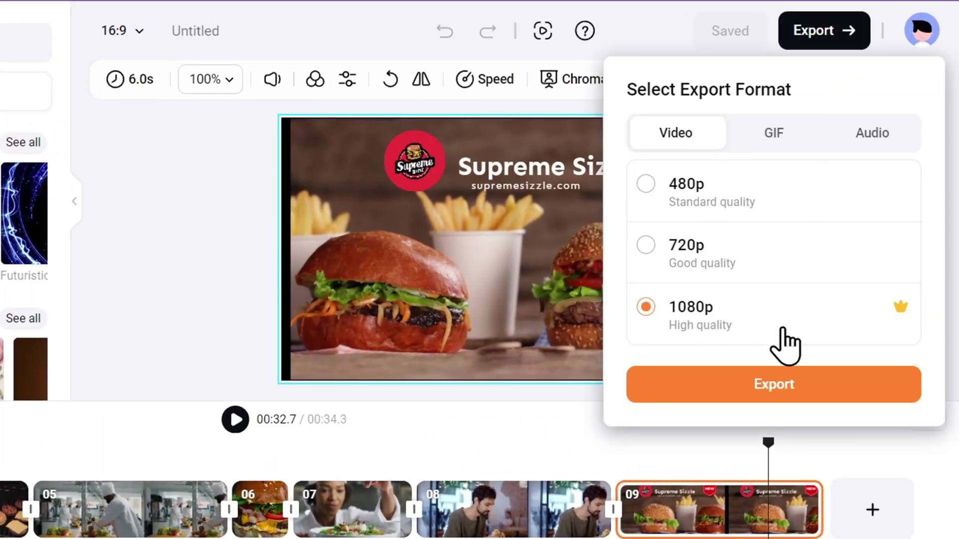